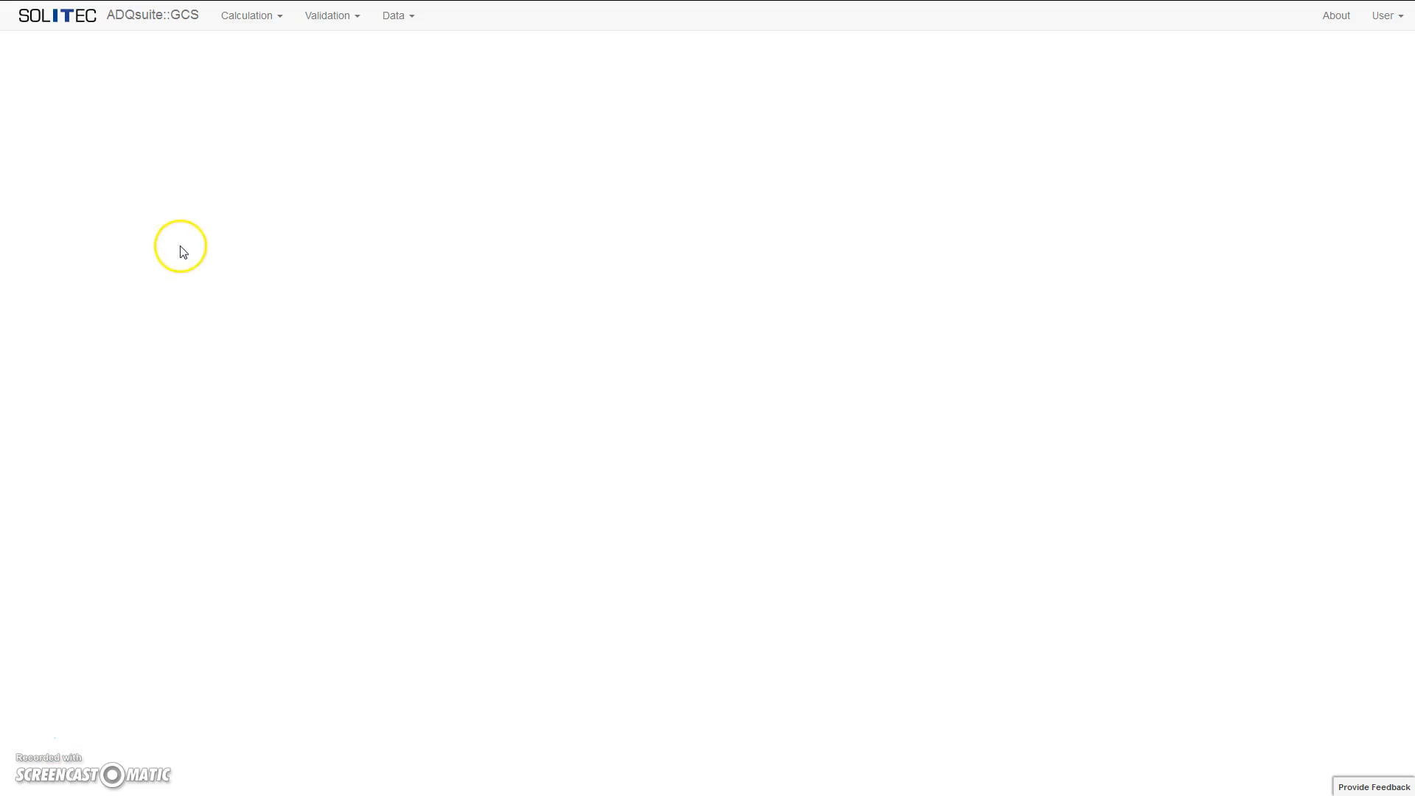
- Open the Direct calculation form
click(278, 22)
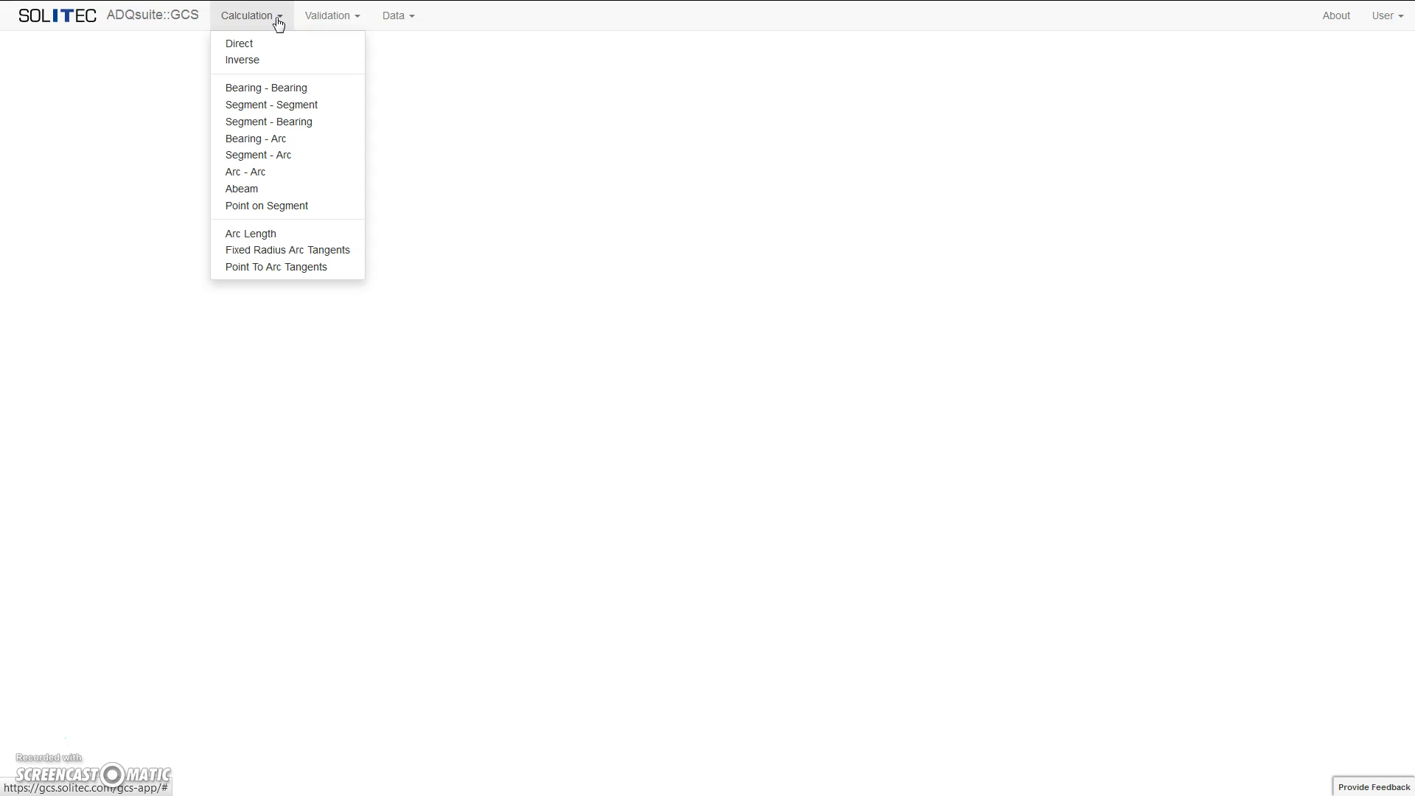
click(287, 47)
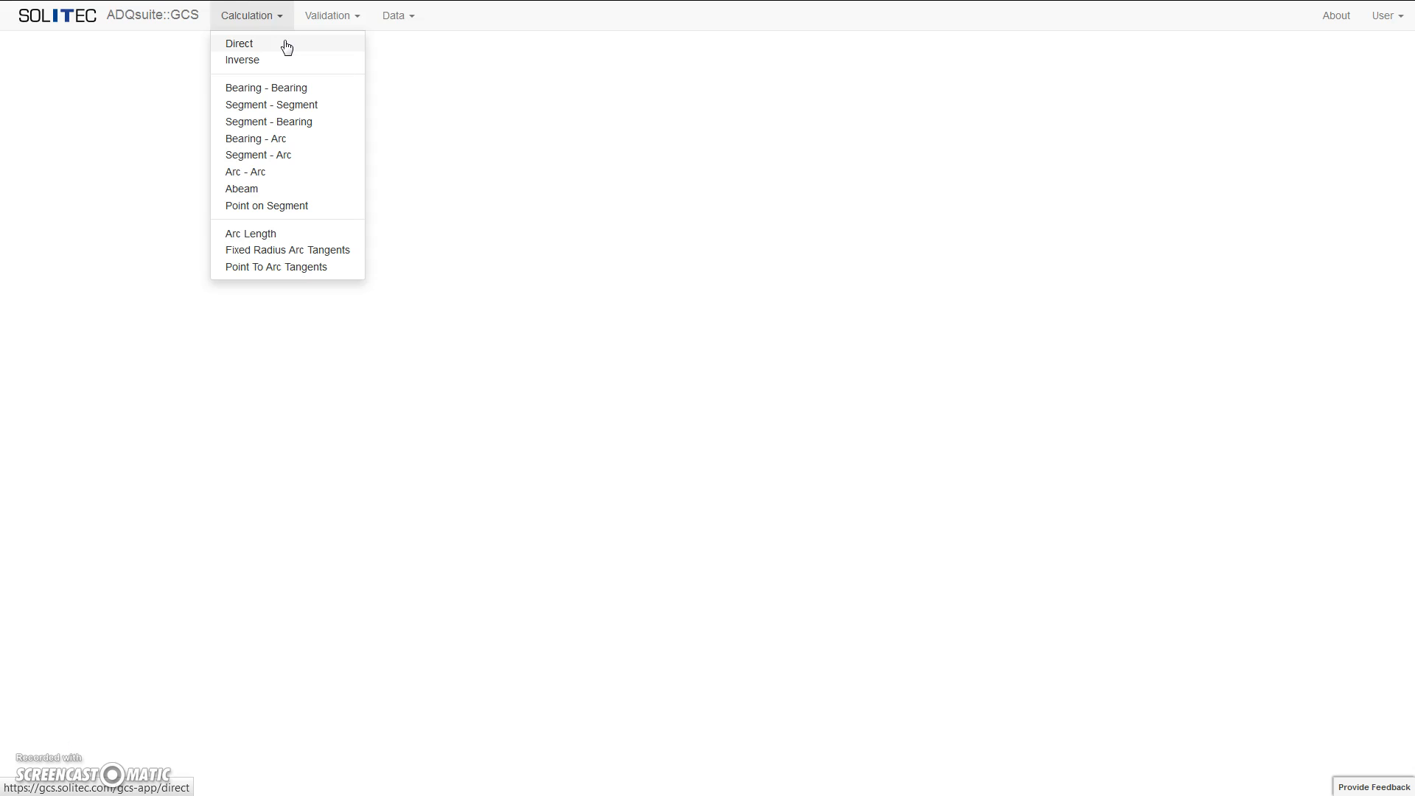
click(287, 46)
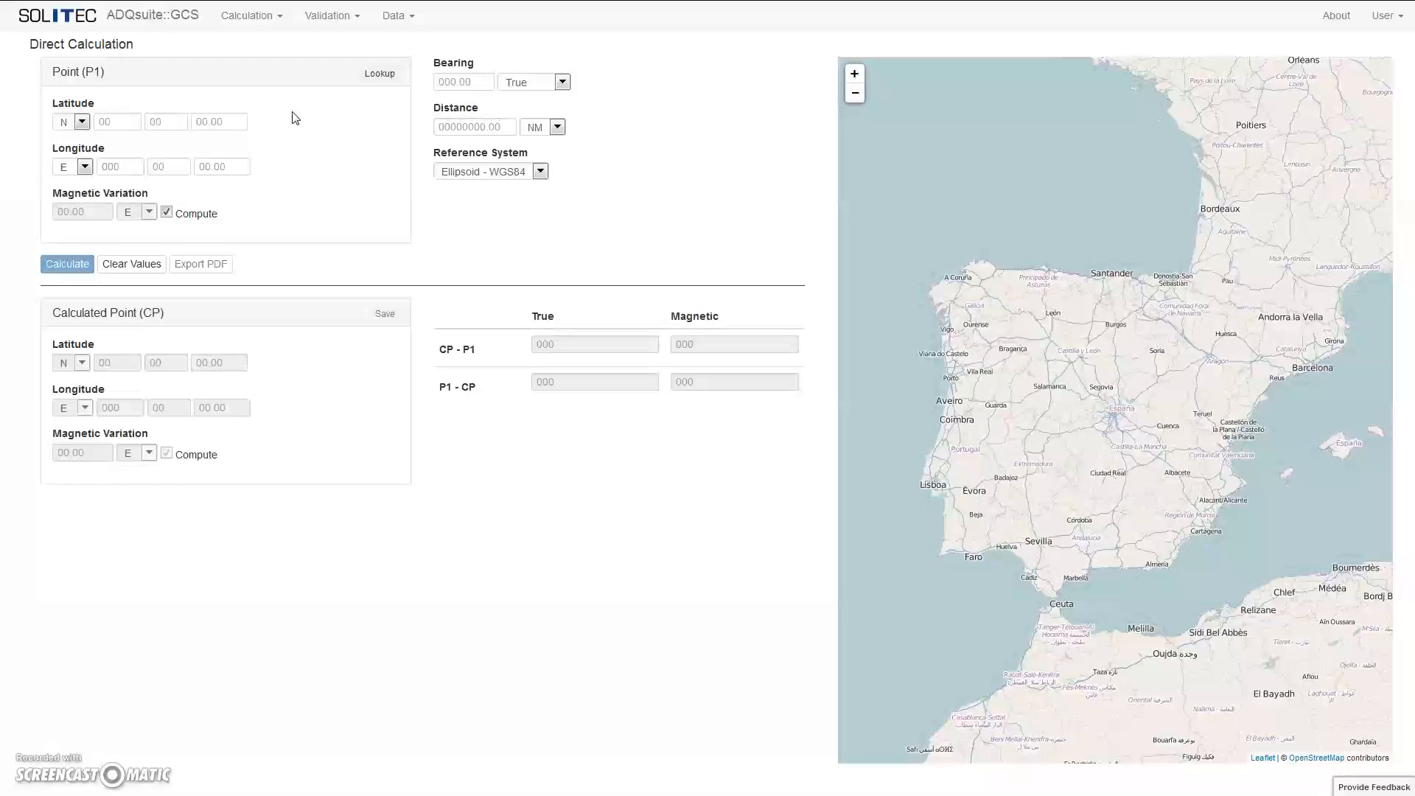
- Set the latitude of point P1 to N 48° 6' 39.10"
click(162, 117)
click(82, 122)
click(84, 139)
click(100, 120)
text(48)
key(Tab)
text(6)
key(Tab)
text(39.10)
- Set the longitude of point P1 to E 016° 34' 15.02"
click(84, 166)
click(83, 184)
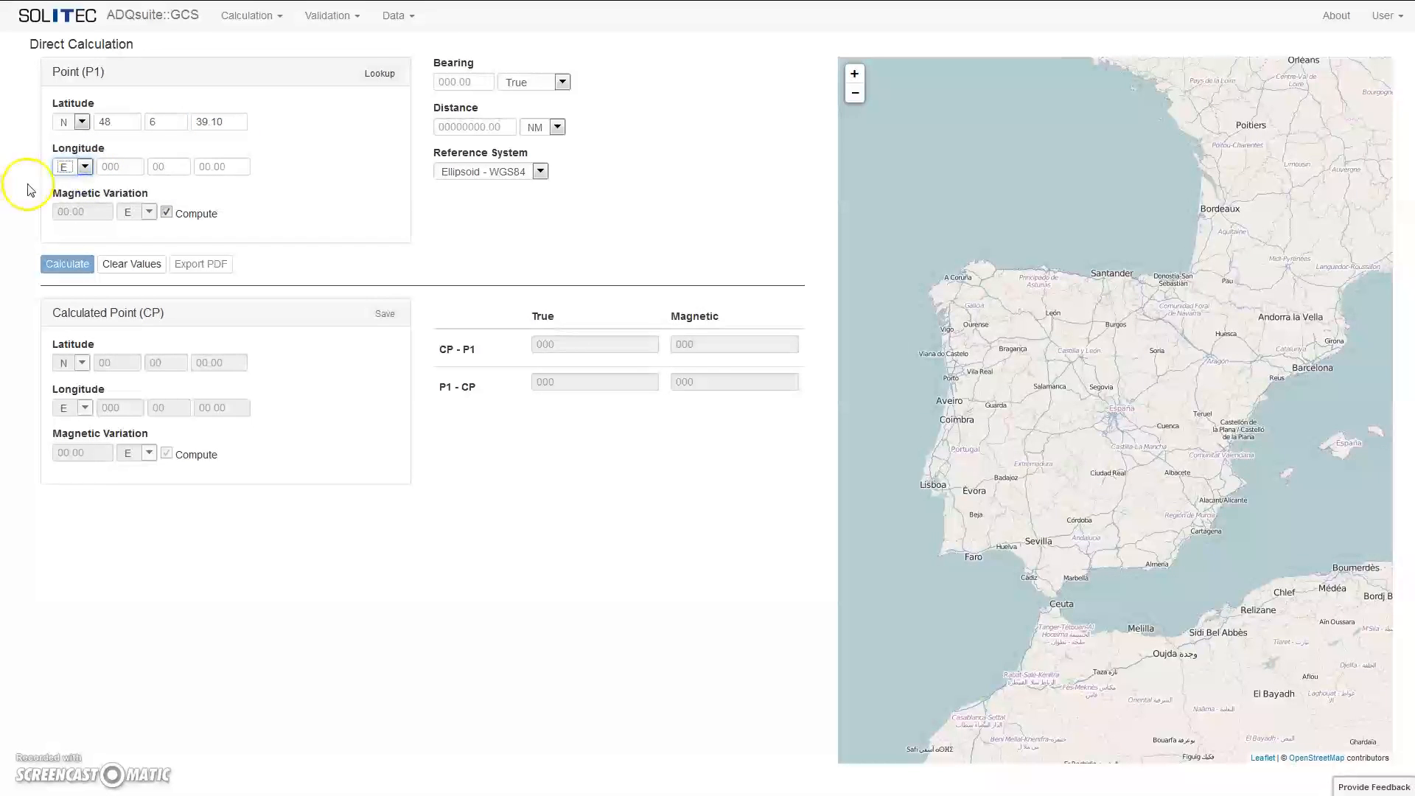
key(Tab)
text(016)
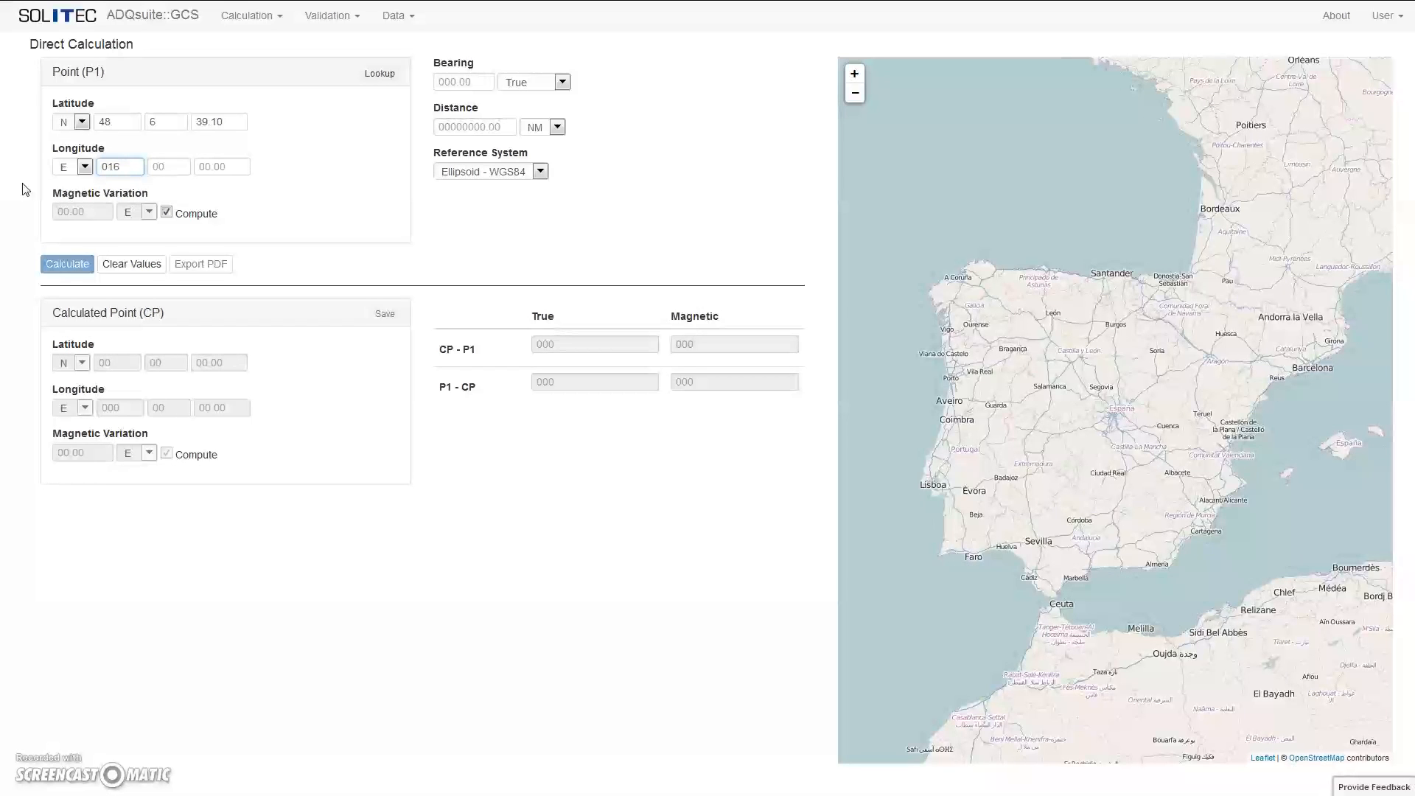
key(Tab)
text(34)
text(15.)
text(02)
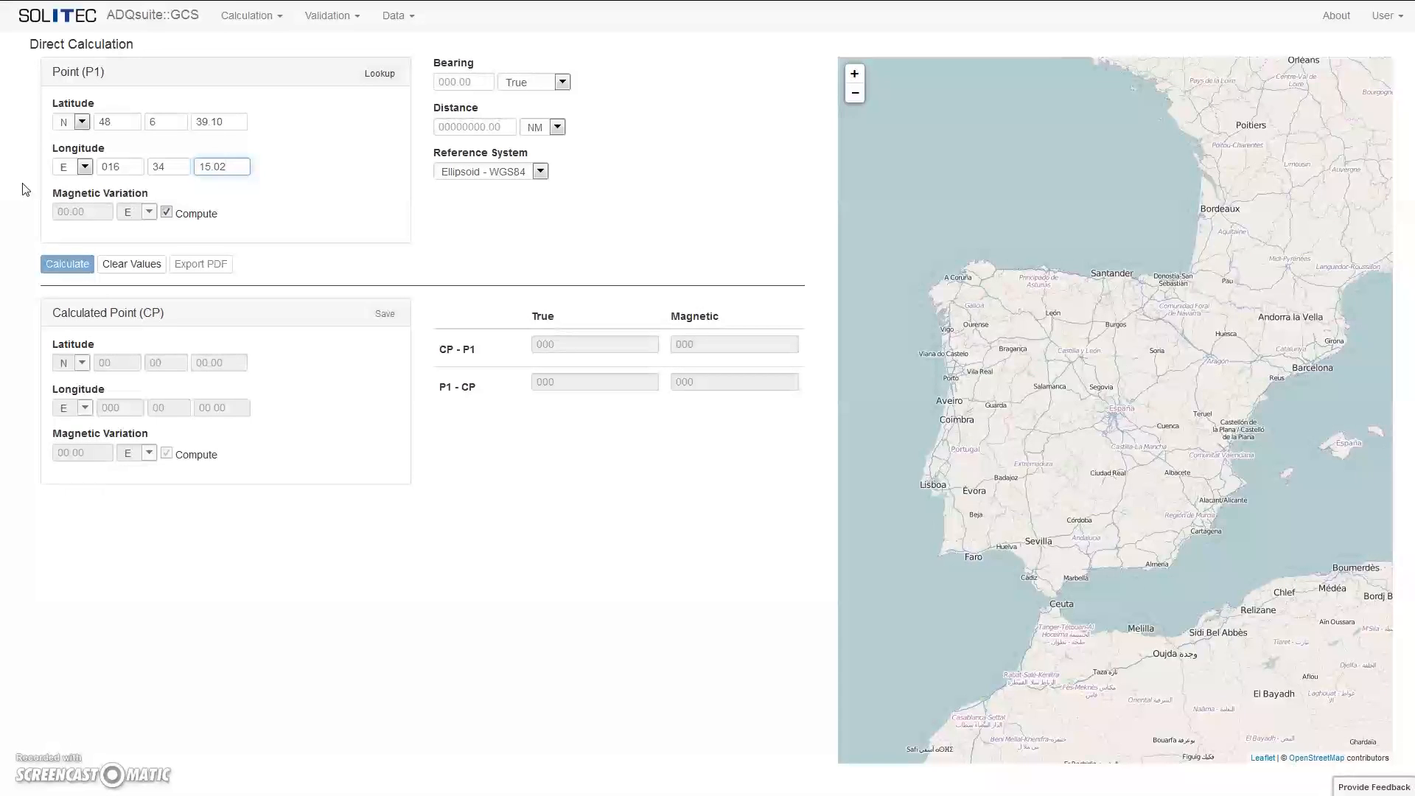
- Turn the automatic computation of P1's magnetic variation off and back on
click(127, 212)
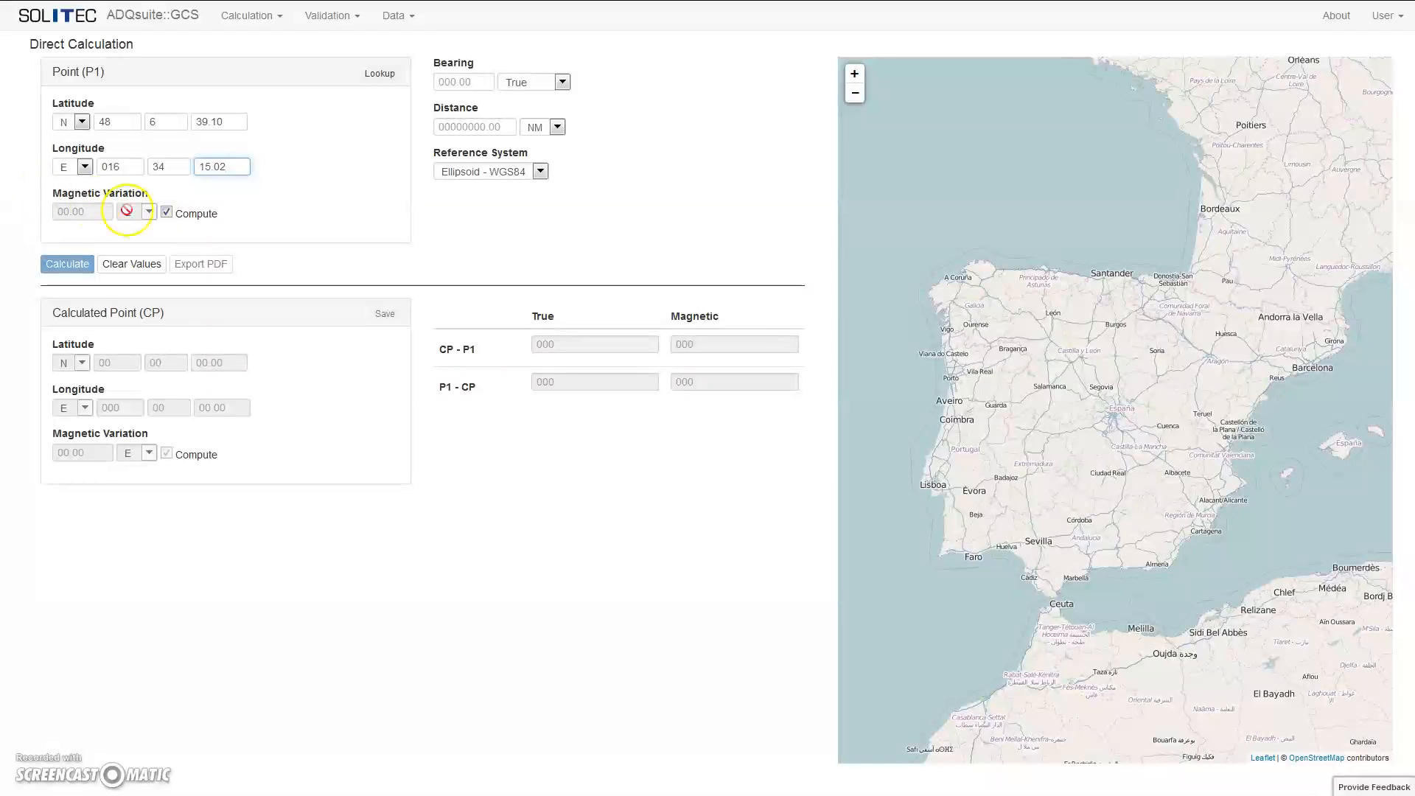
click(166, 212)
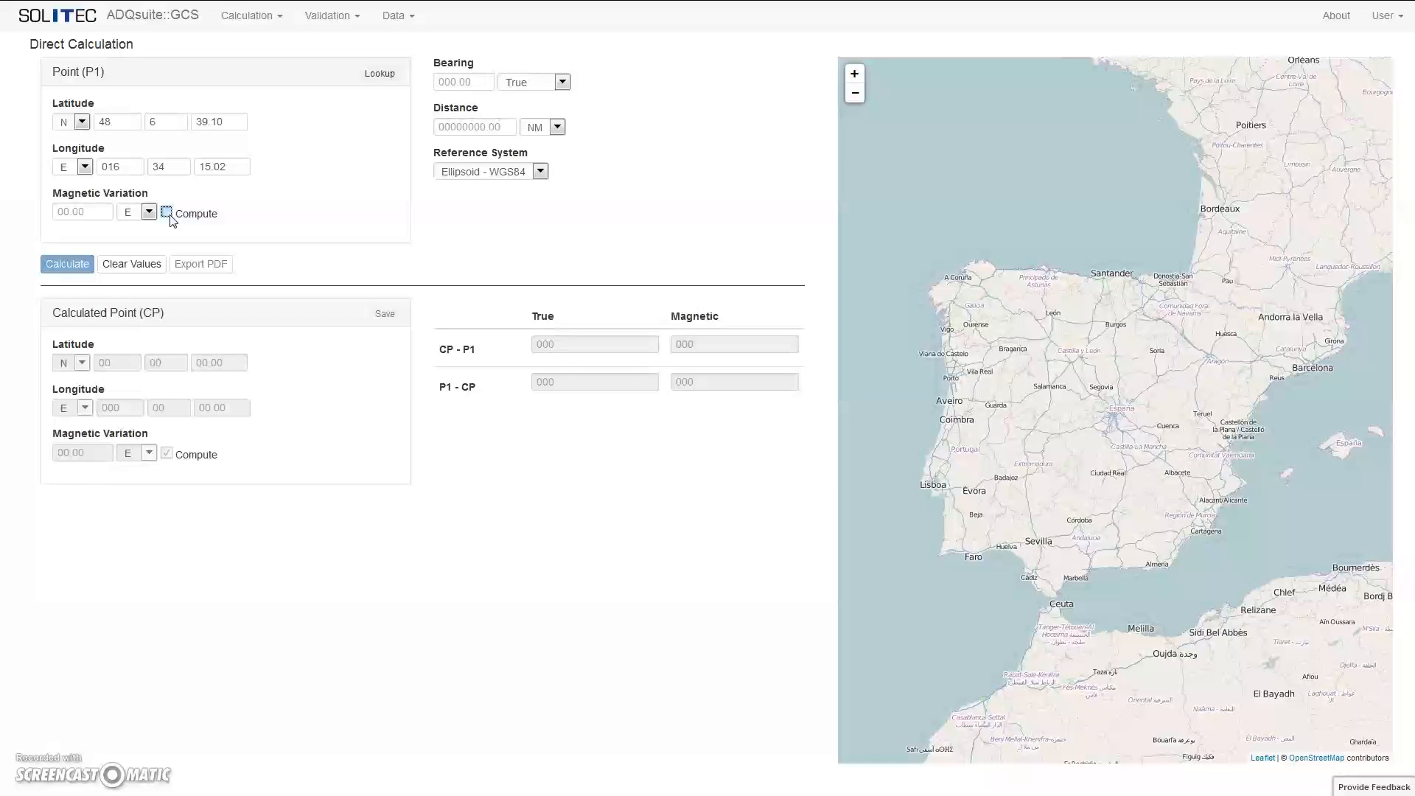
click(167, 214)
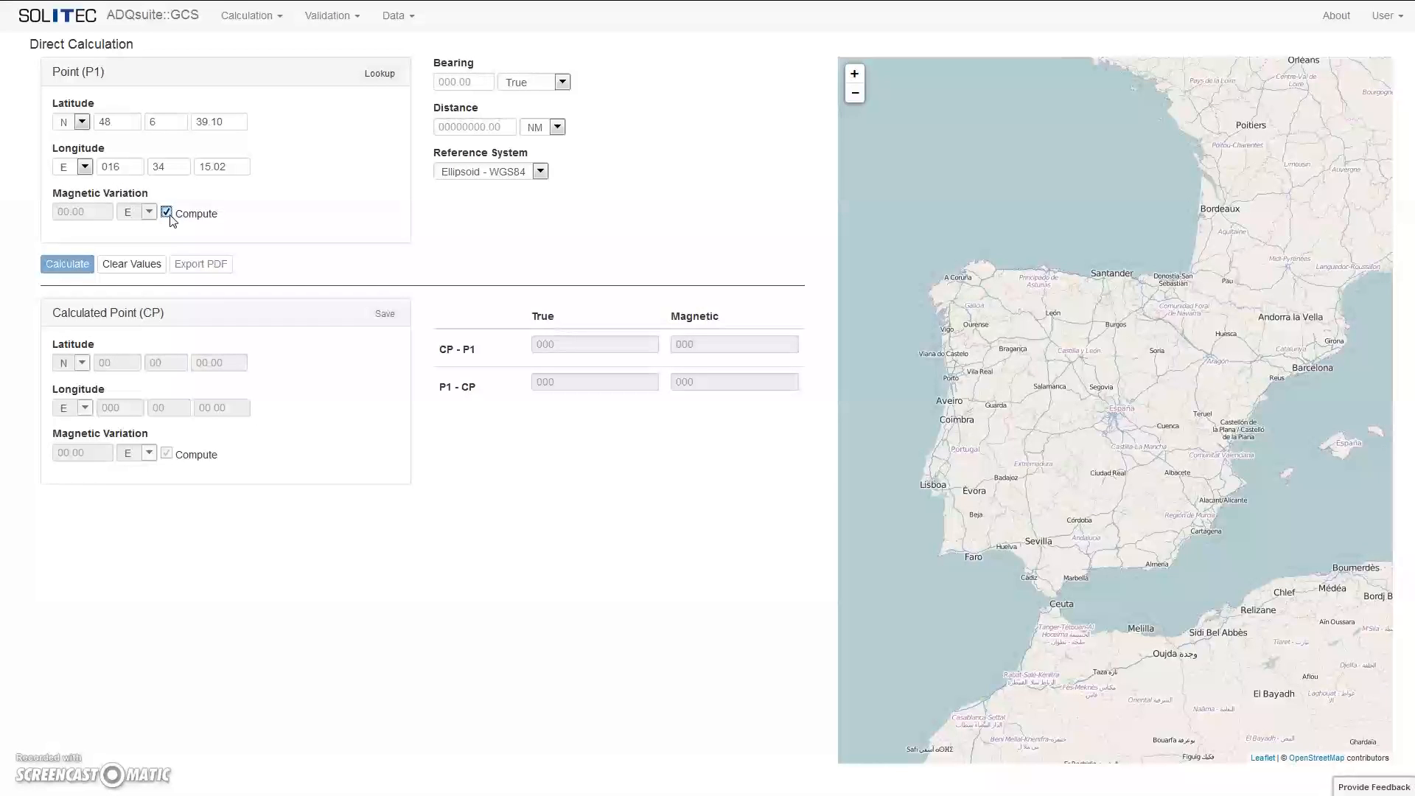
- Set the bearing from P1 to 286 with True as its reference
click(463, 82)
text(286)
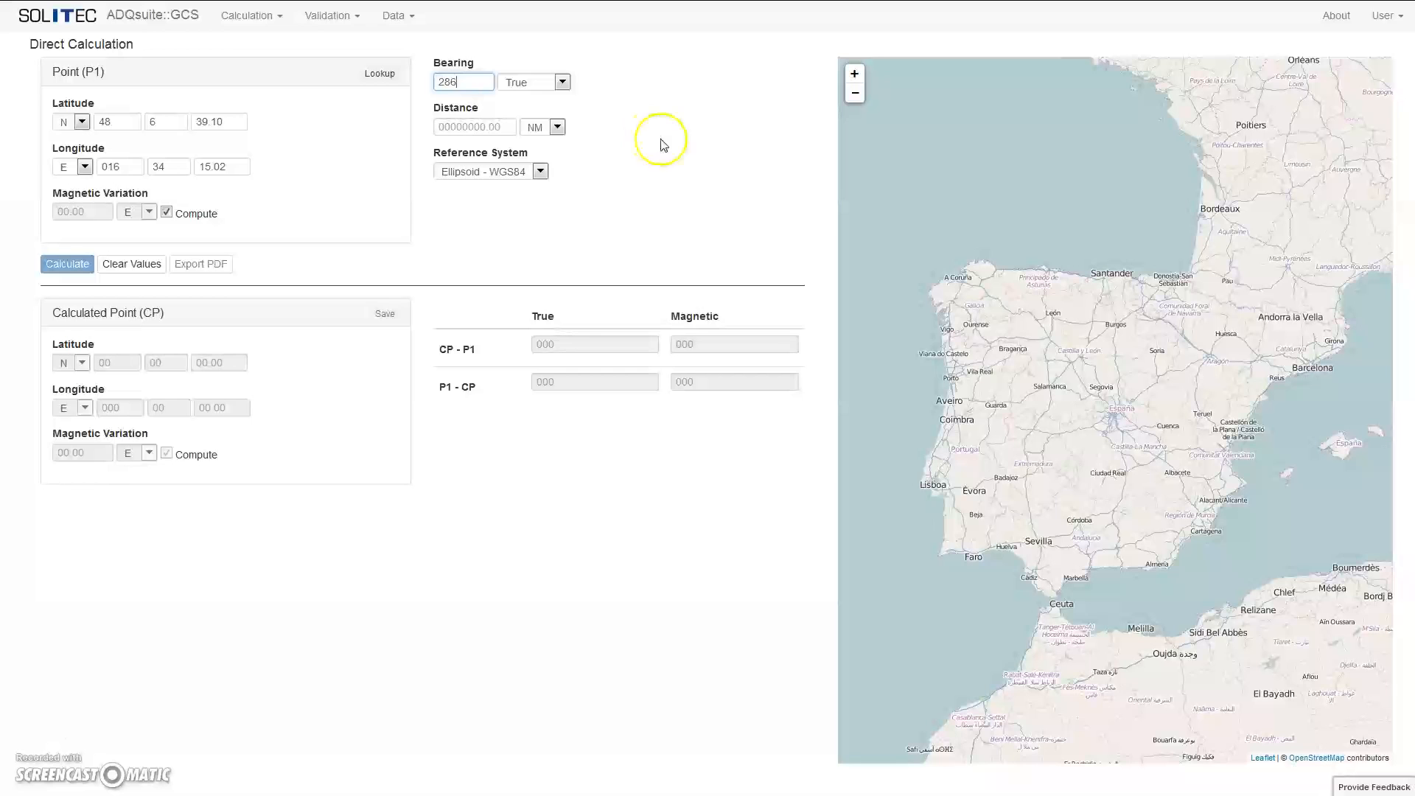
click(563, 83)
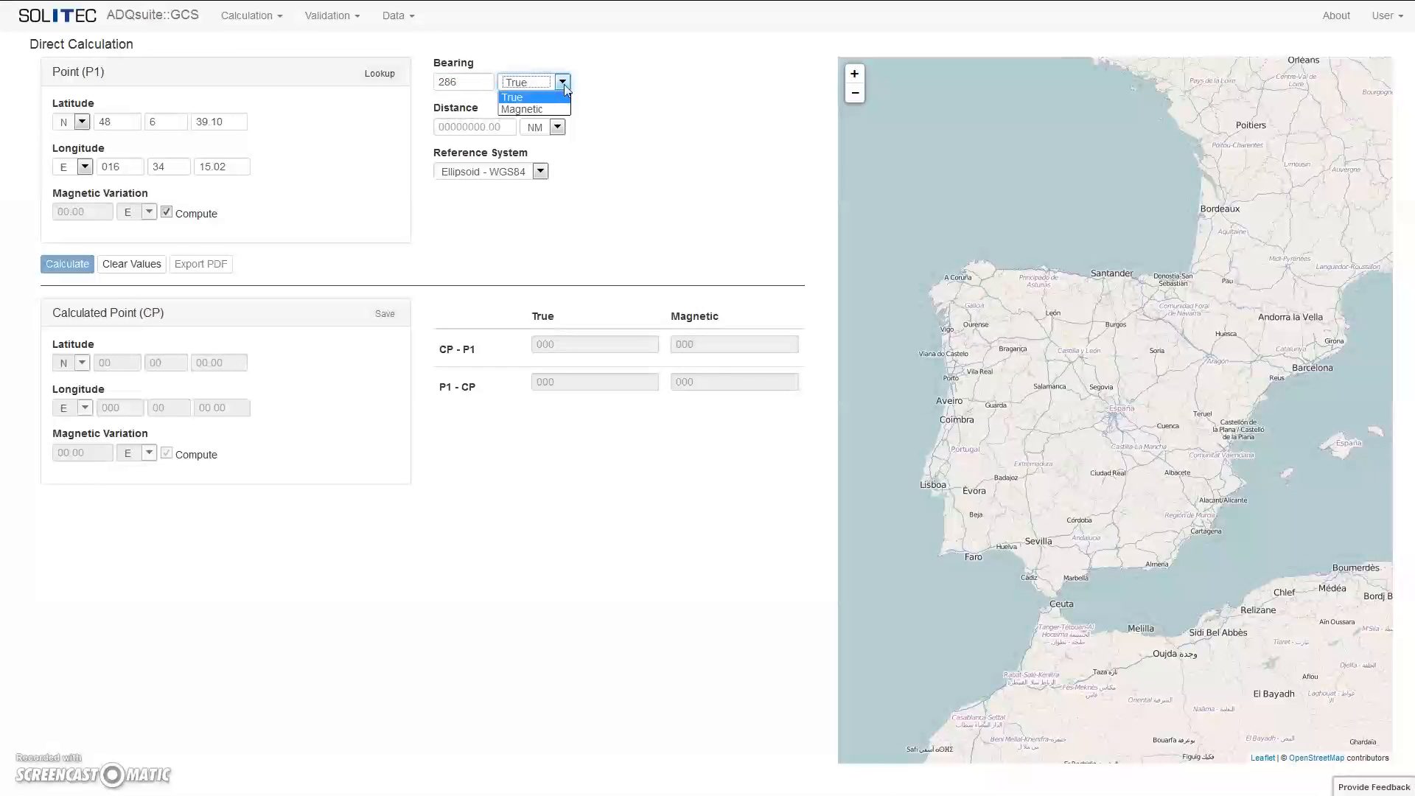
click(560, 98)
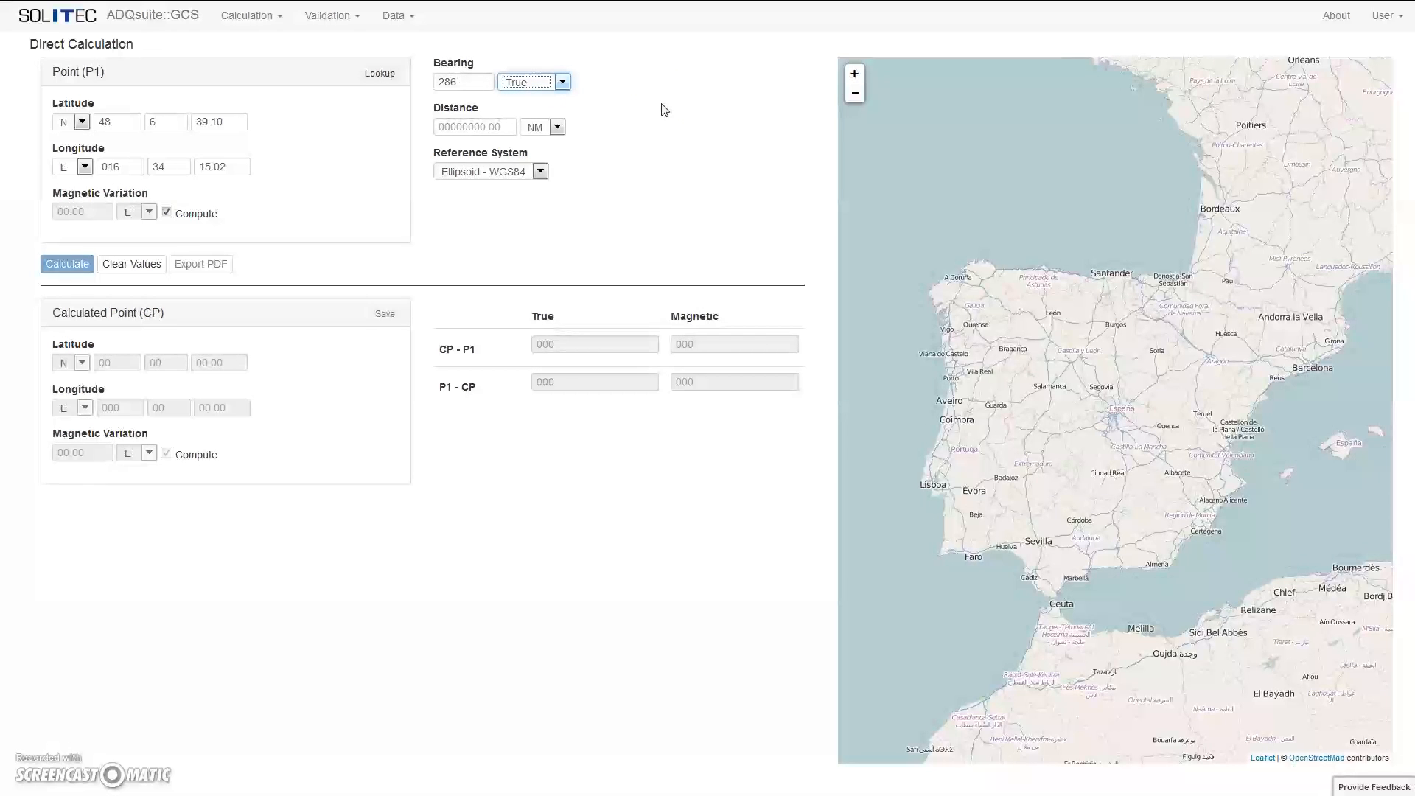
- Set the distance from P1 to 25.8 in nautical miles (NM)
click(496, 125)
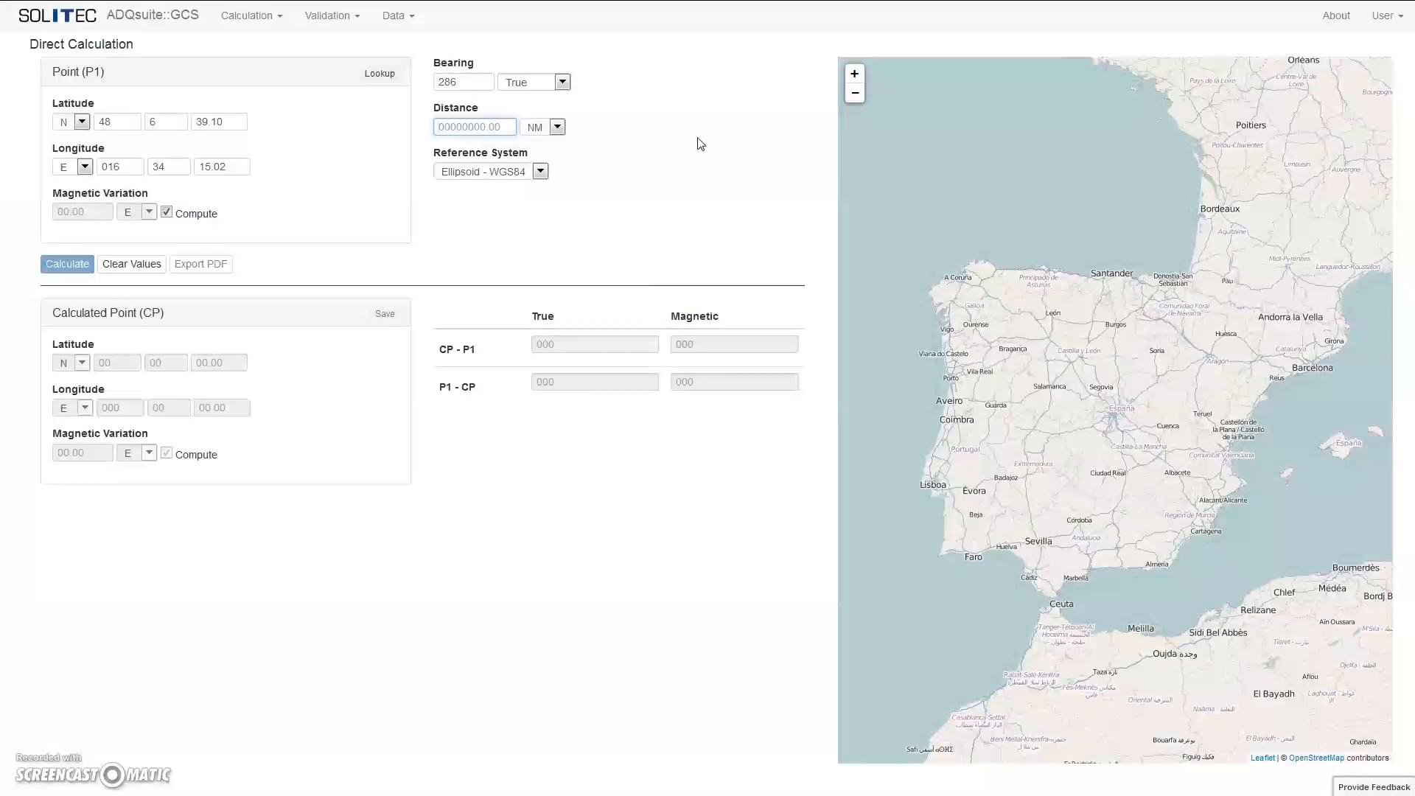
text(25.8)
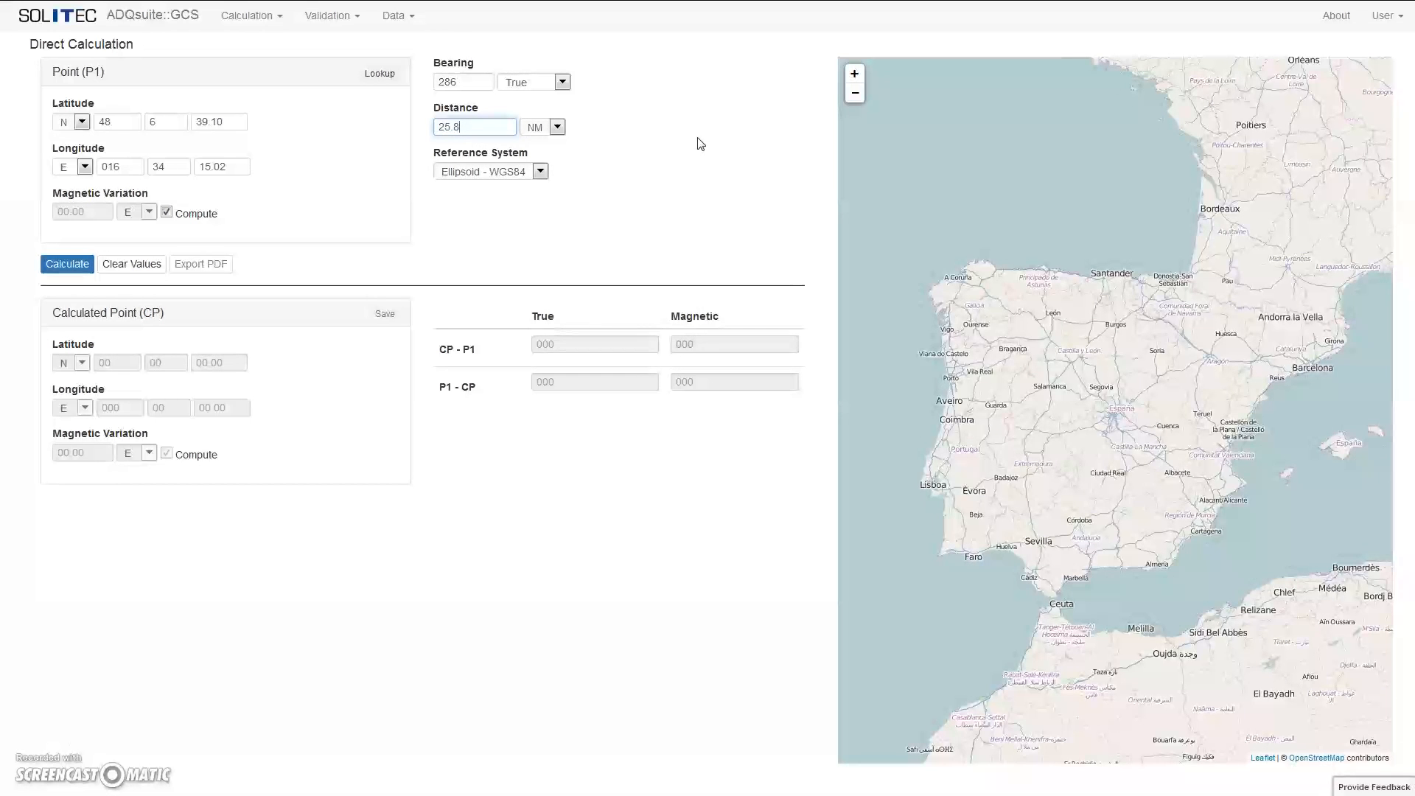
click(618, 144)
click(557, 127)
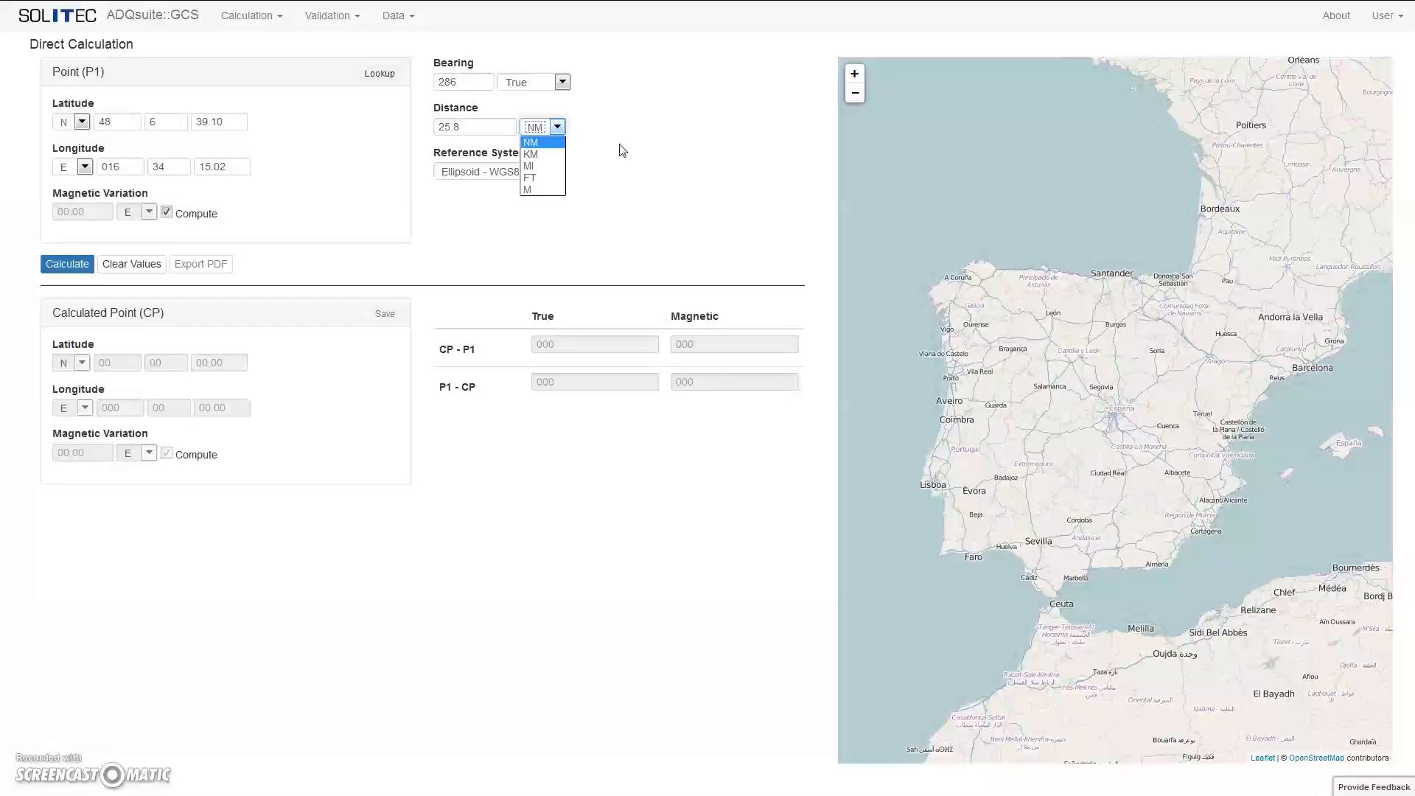
click(623, 151)
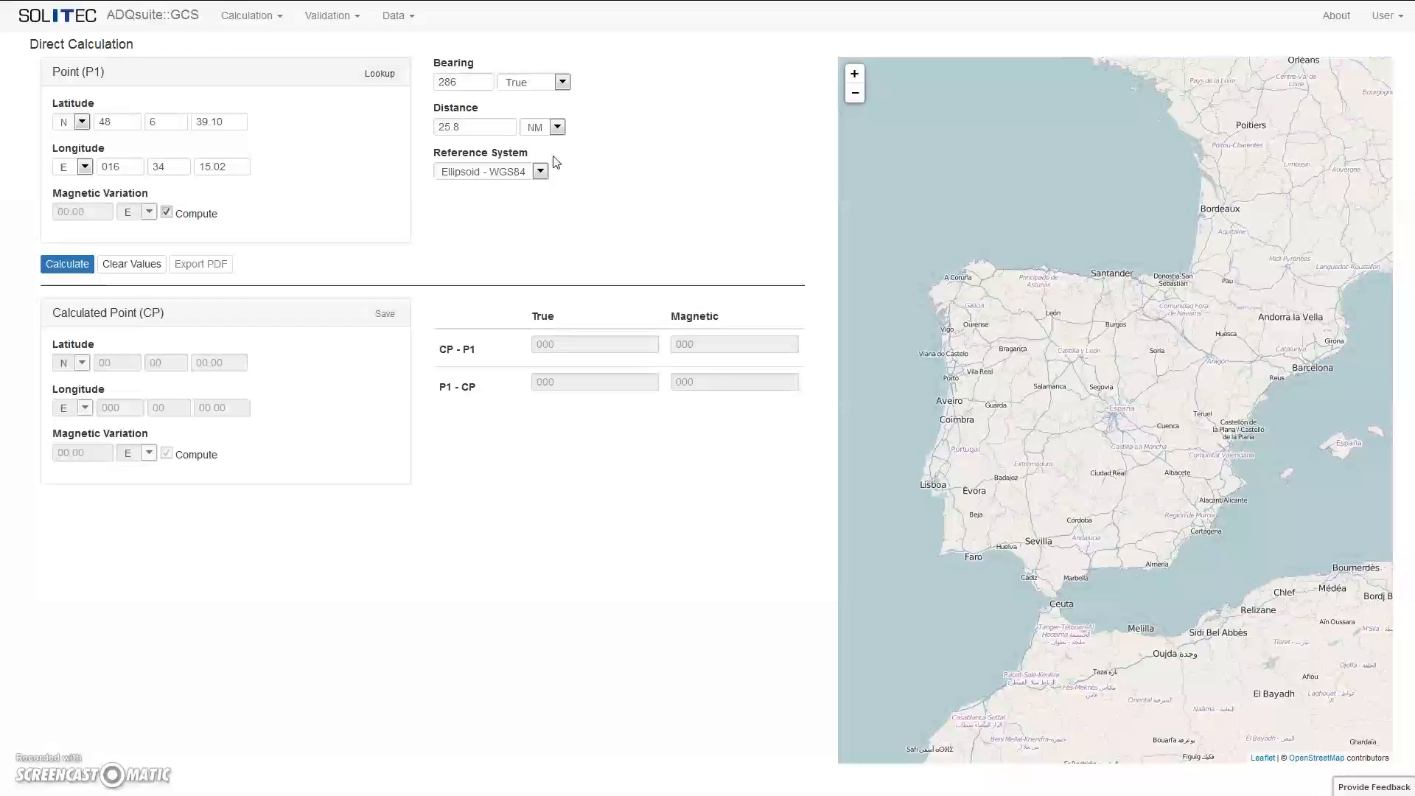
- Keep Ellipsoid - WGS84 as the reference system and calculate the resulting point
click(542, 172)
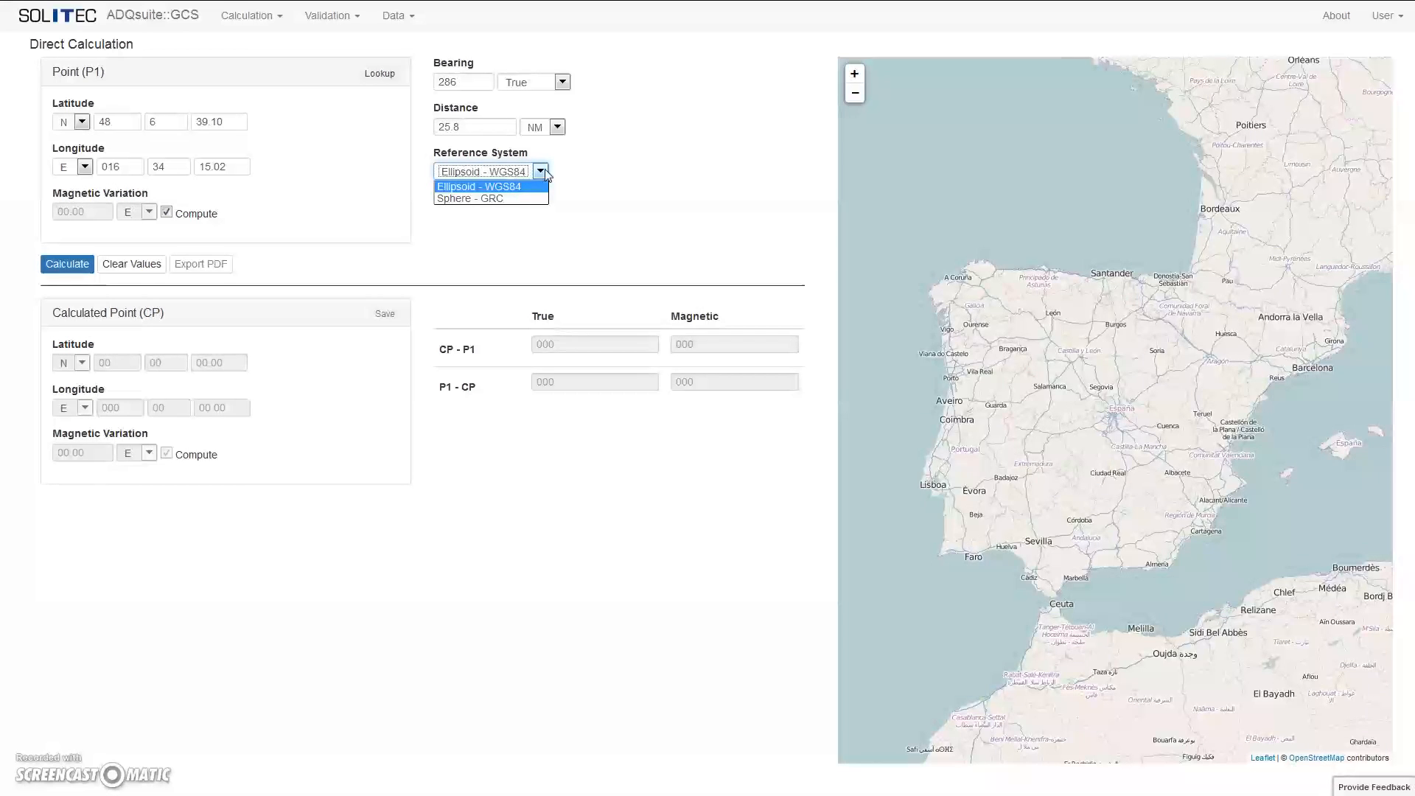
click(586, 174)
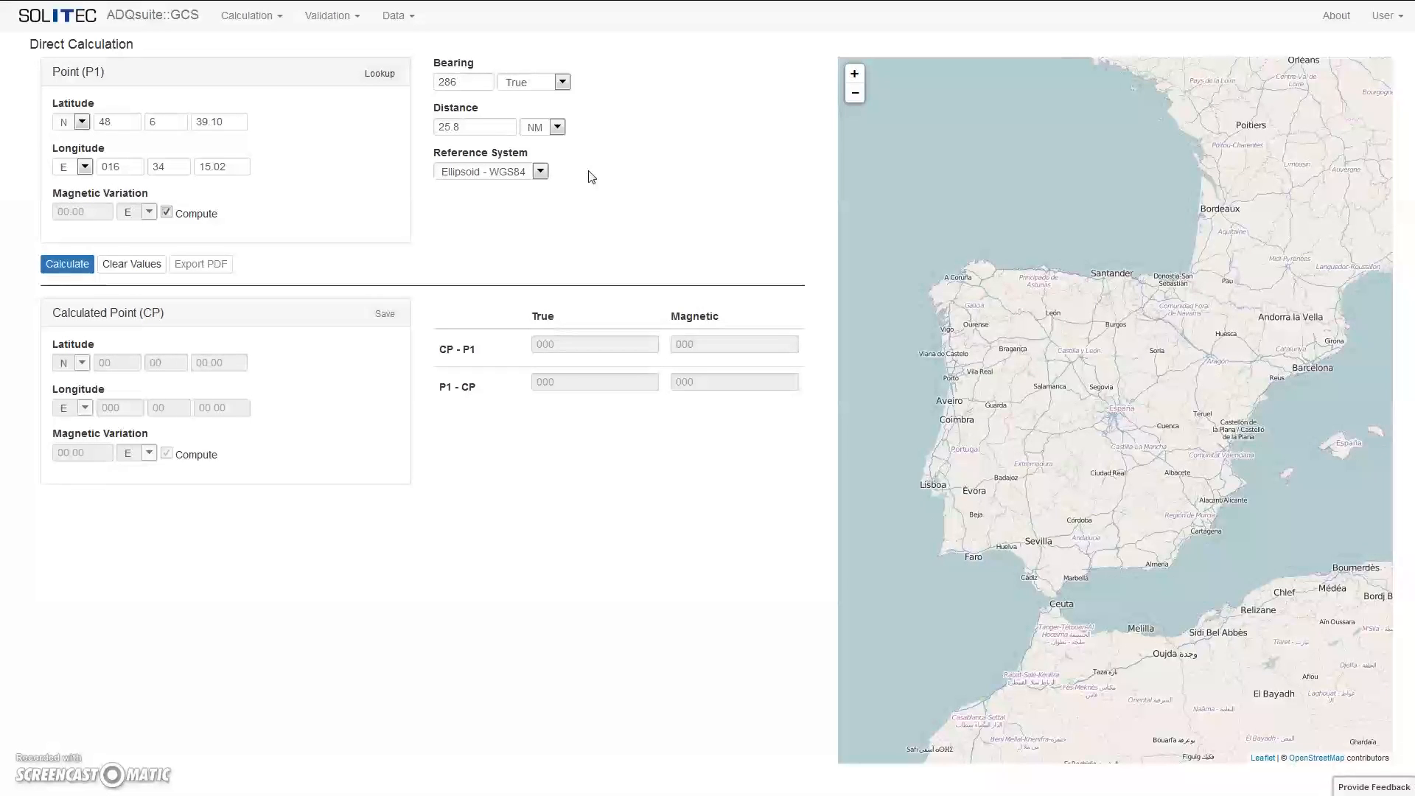
click(60, 271)
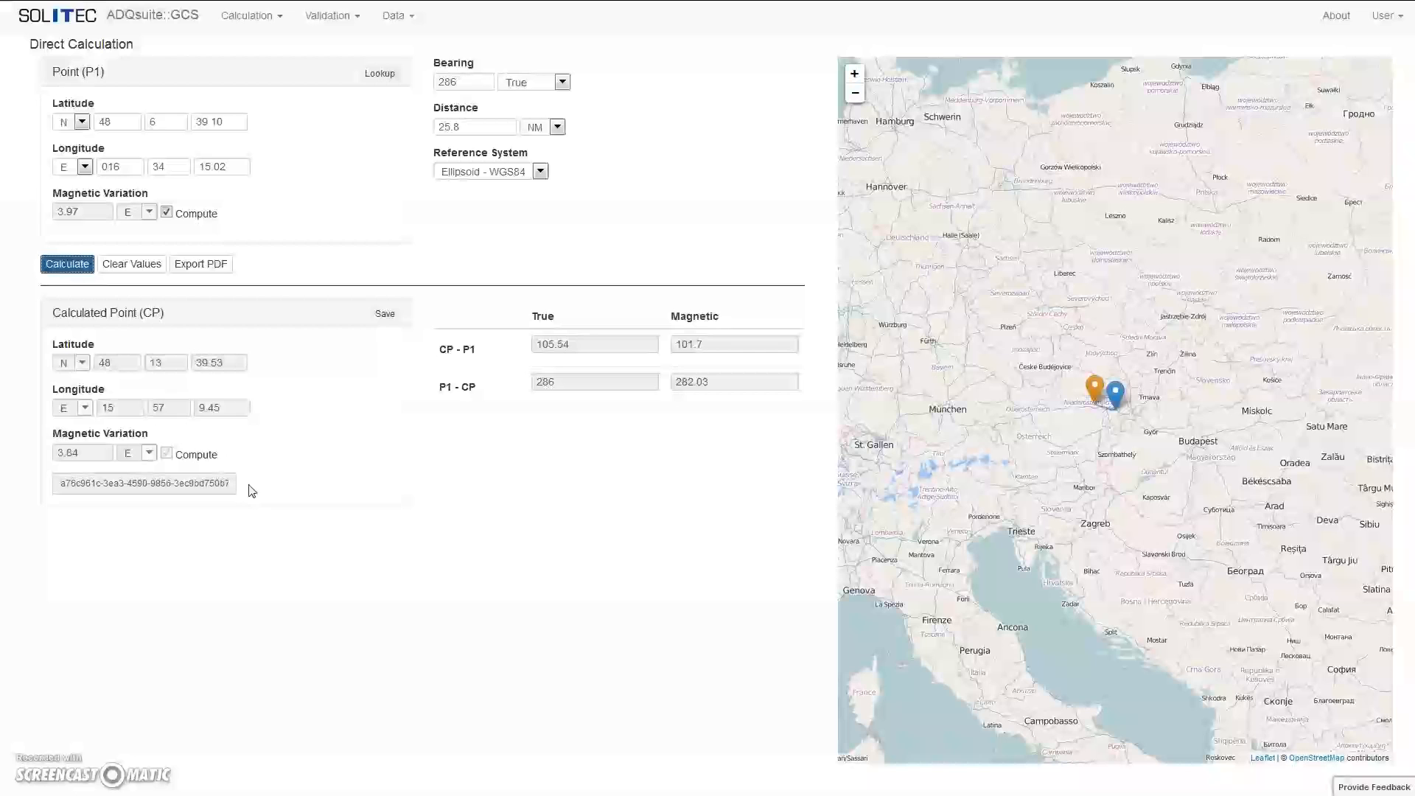
click(275, 493)
- Examine the calculated point and P1 up close on the map and show each marker's label
click(854, 74)
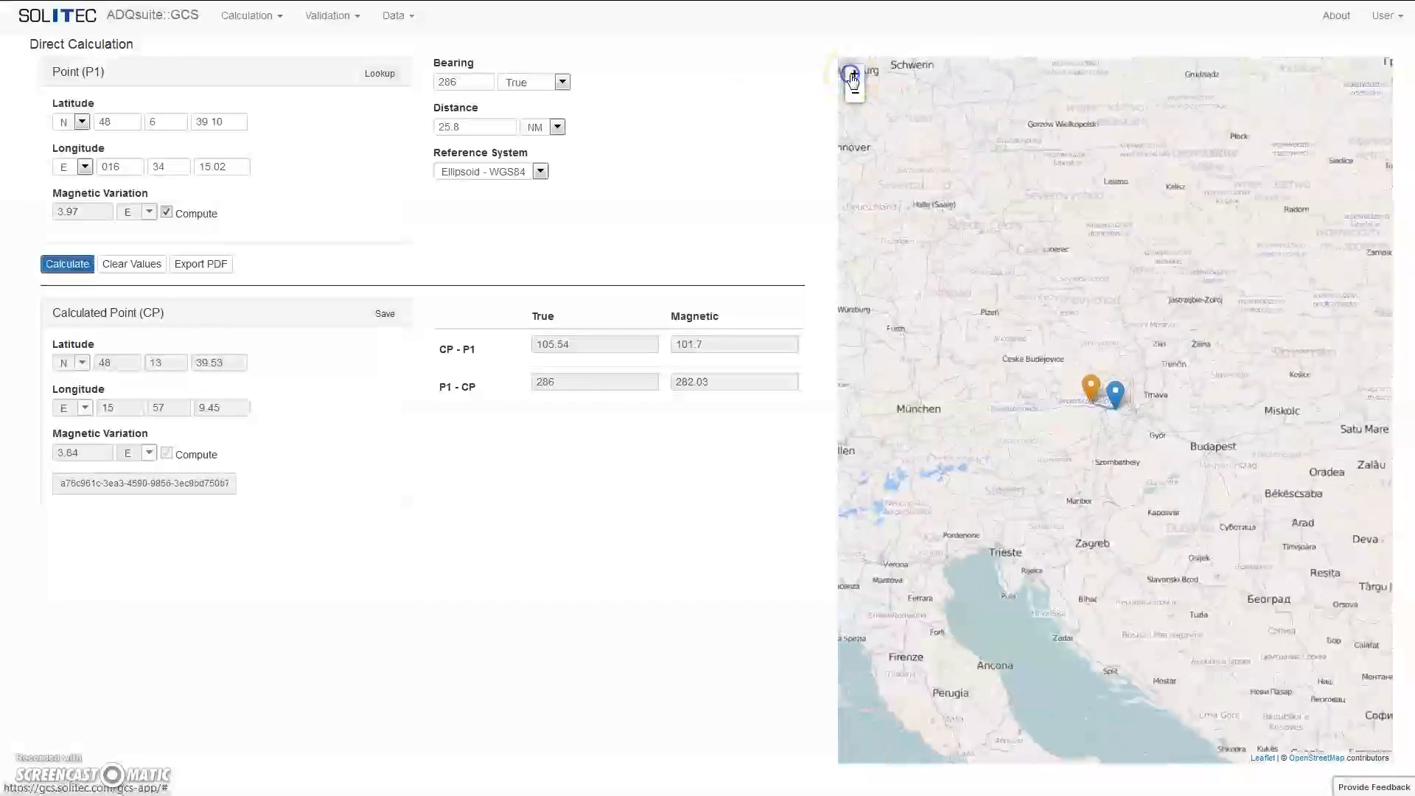
click(854, 74)
click(854, 74)
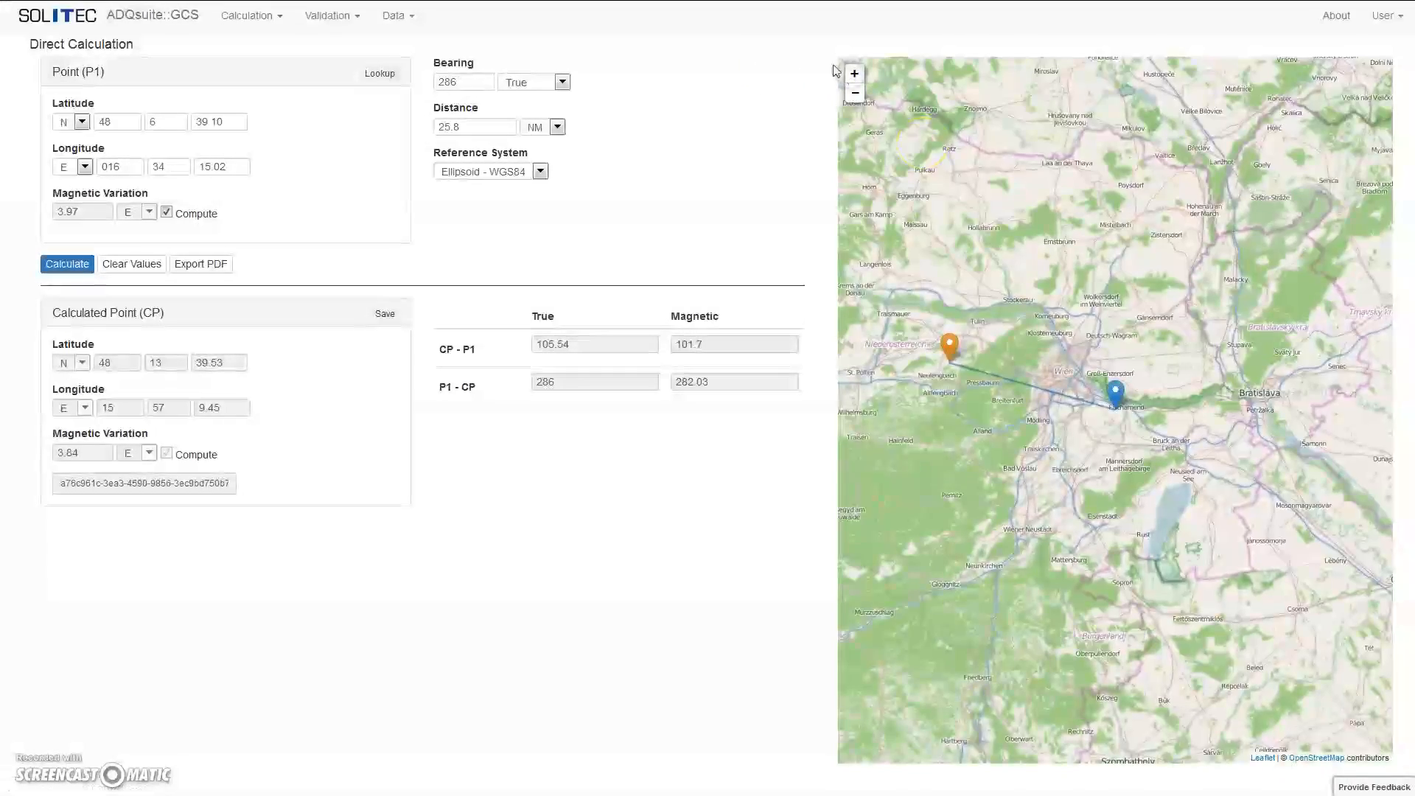
drag(968, 214, 1065, 289)
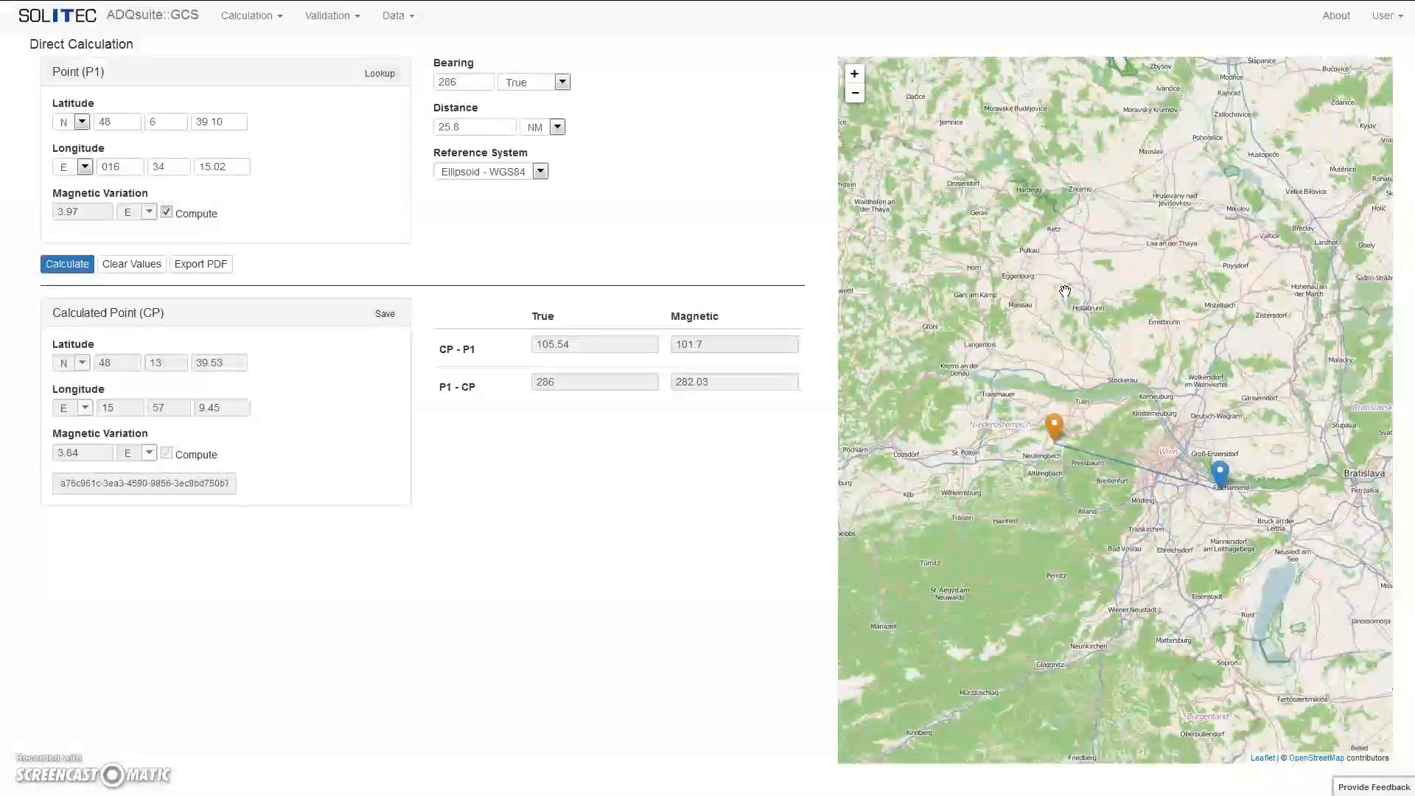
click(1055, 431)
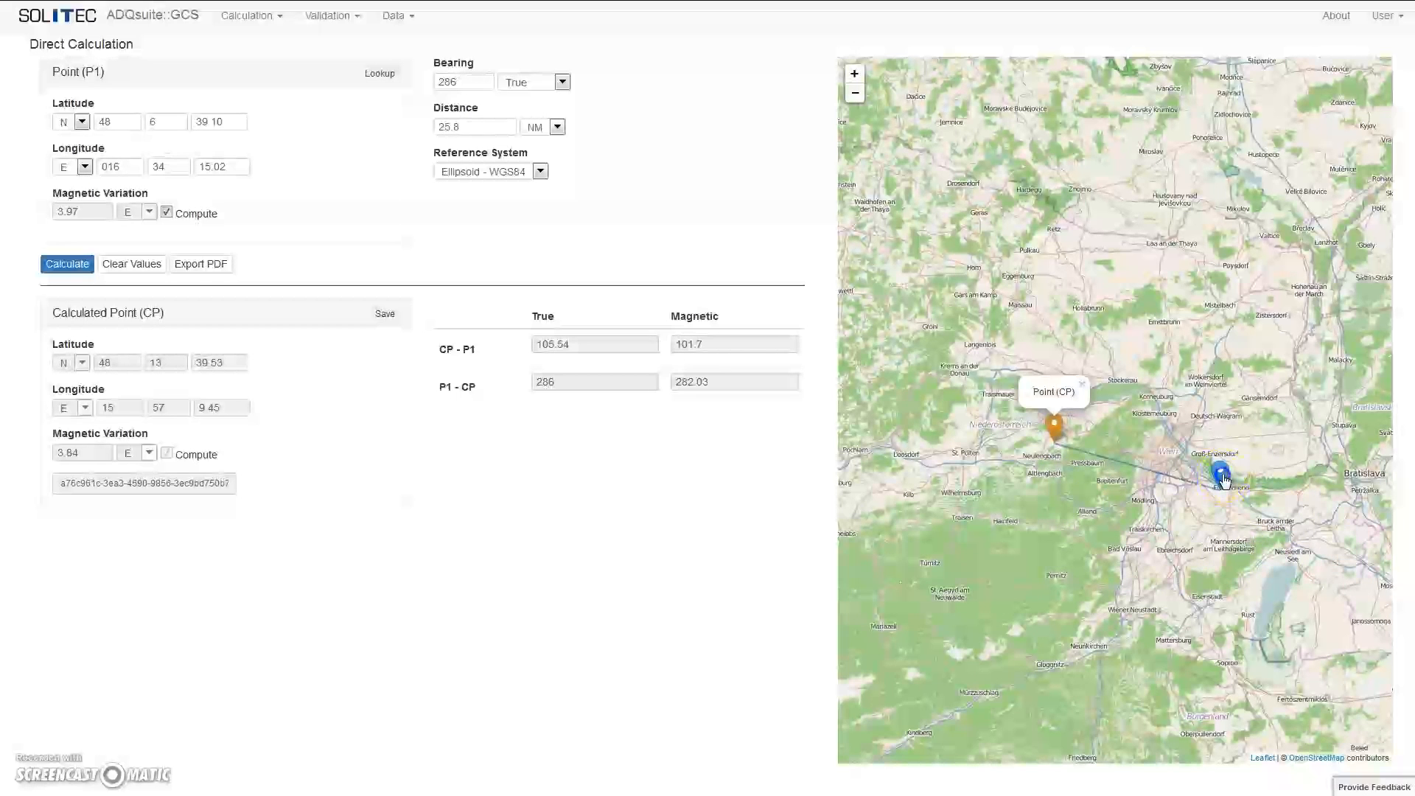
click(1219, 474)
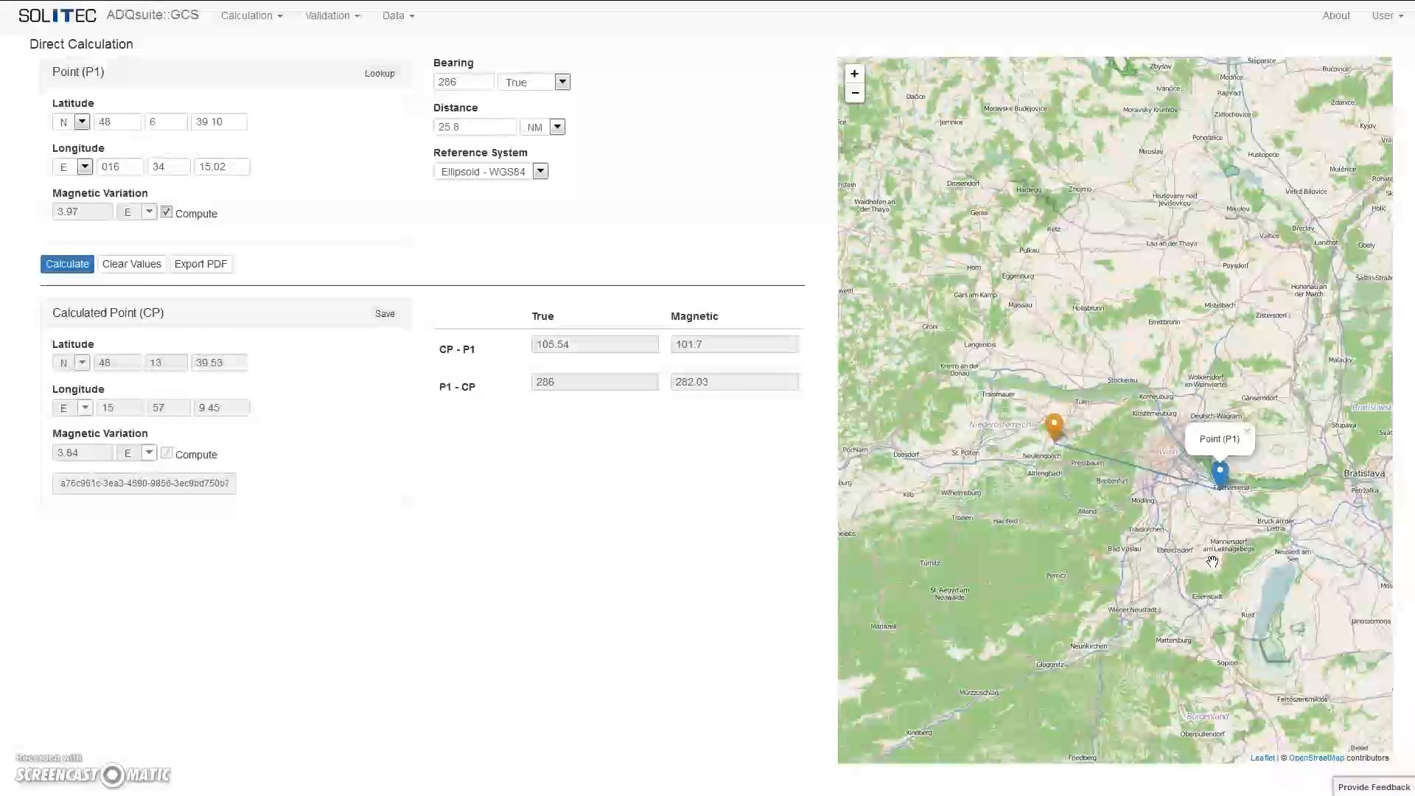
- Recalculate the point with a true bearing of 120.5, and clear all values from the form
click(470, 81)
key(BackSpace)
key(BackSpace)
key(BackSpace)
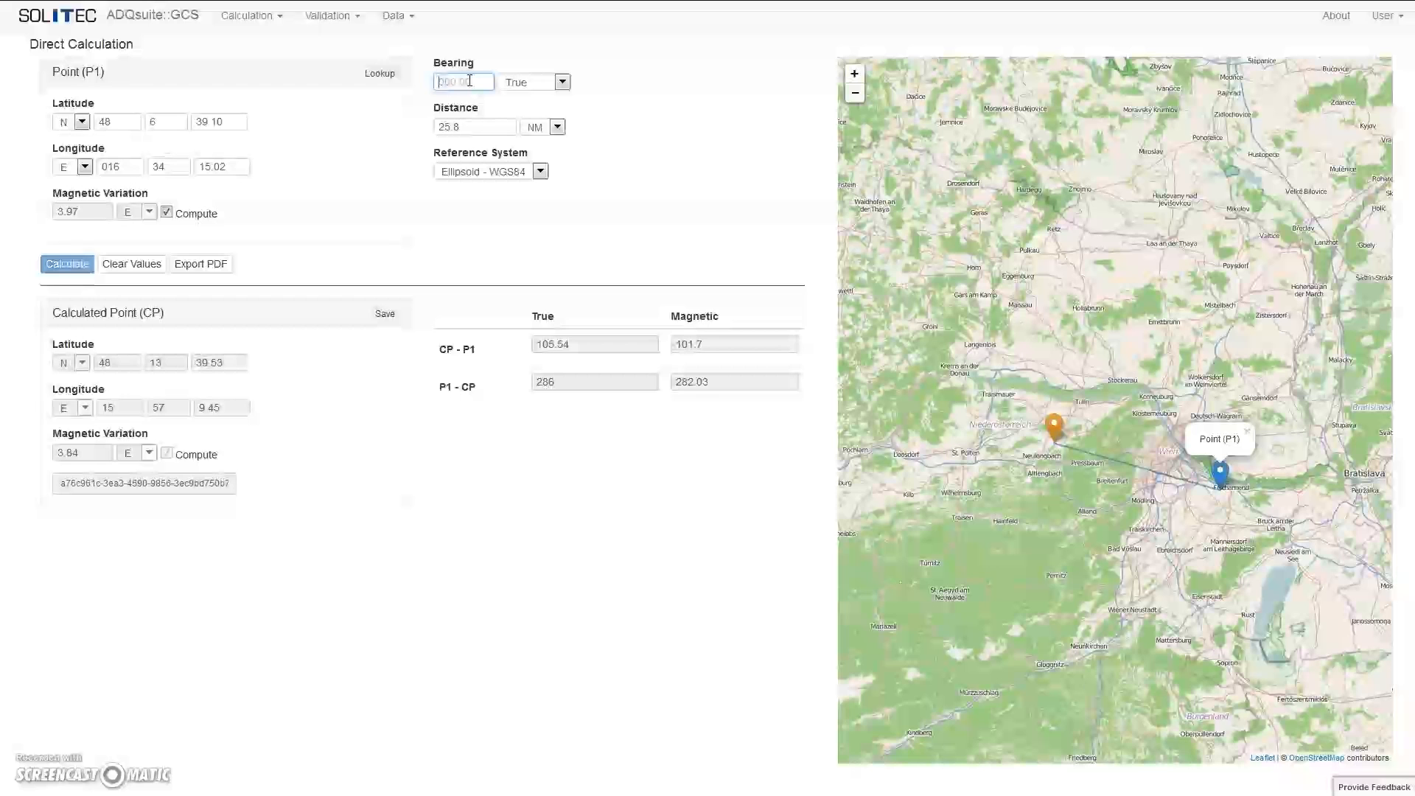
text(120.)
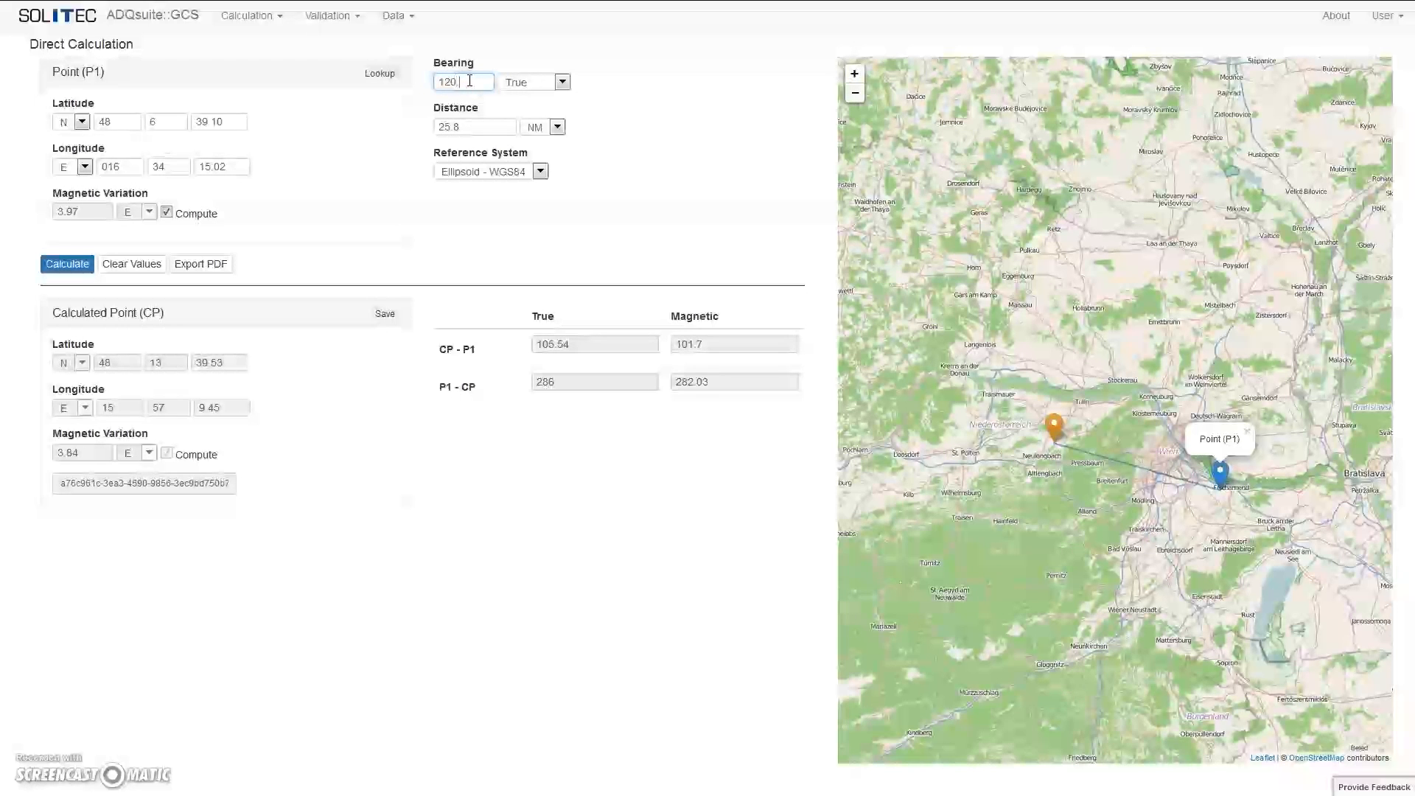
text(5)
click(72, 267)
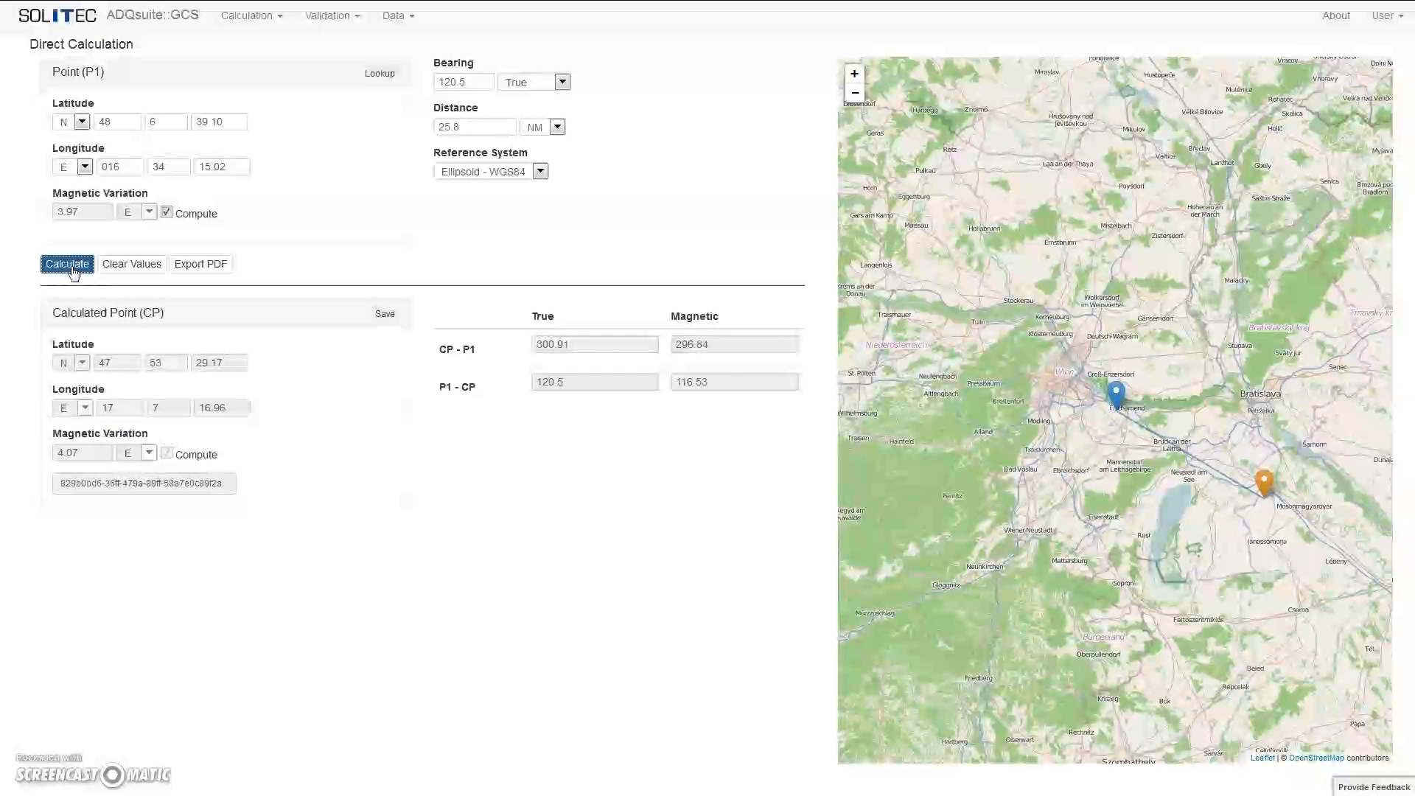
click(120, 273)
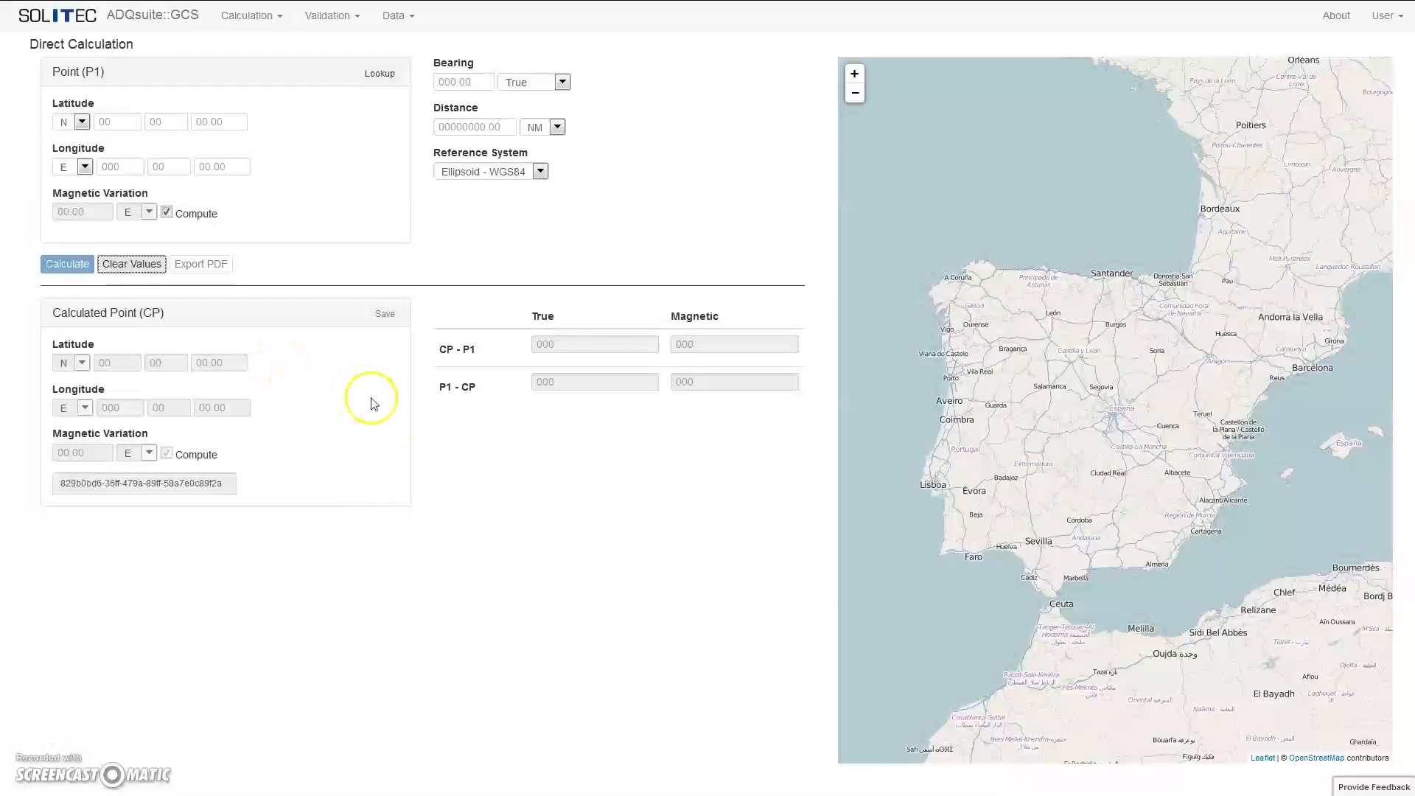
- Submit feedback with the summary "Test", the description "Text" and 1.3.1 as the affected version
click(1359, 787)
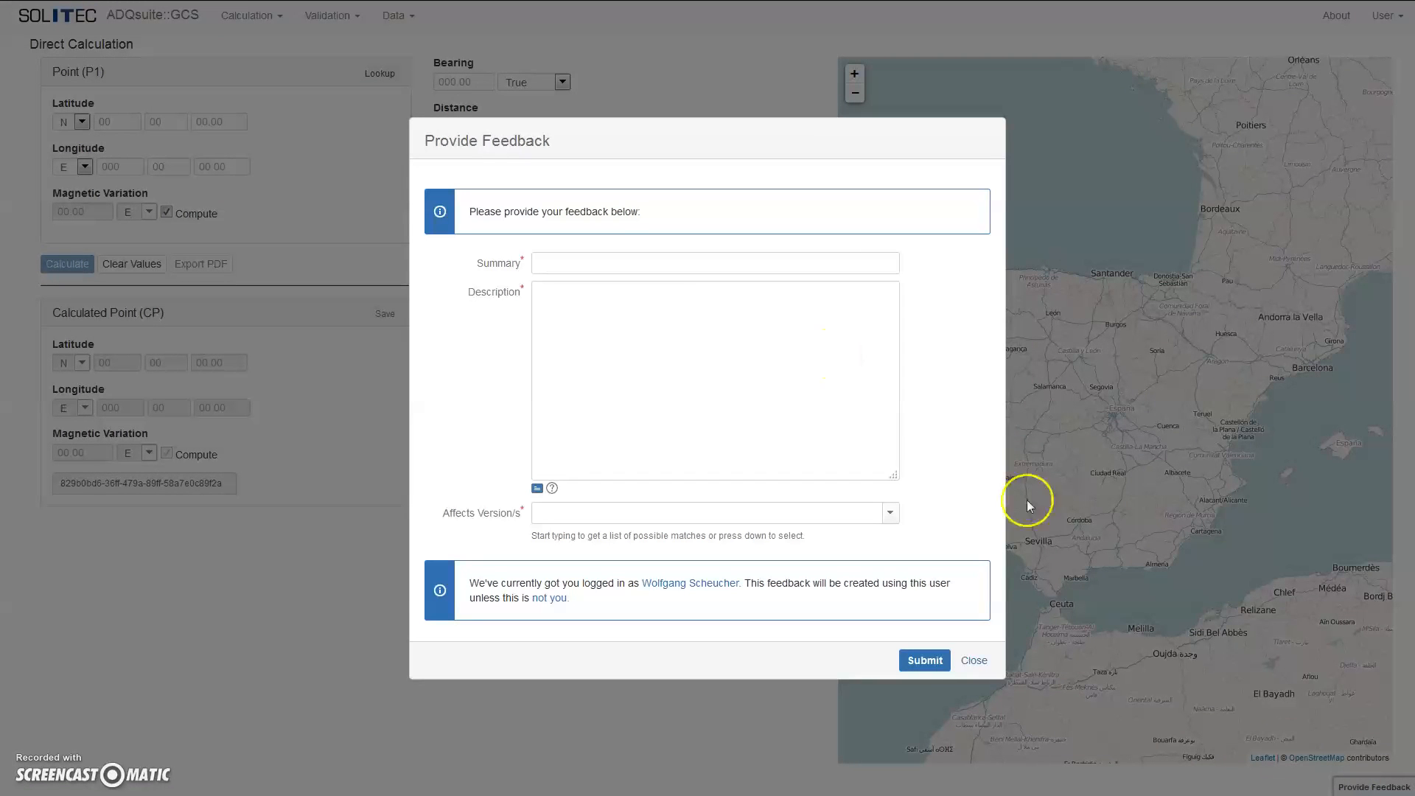
click(618, 258)
text(Test)
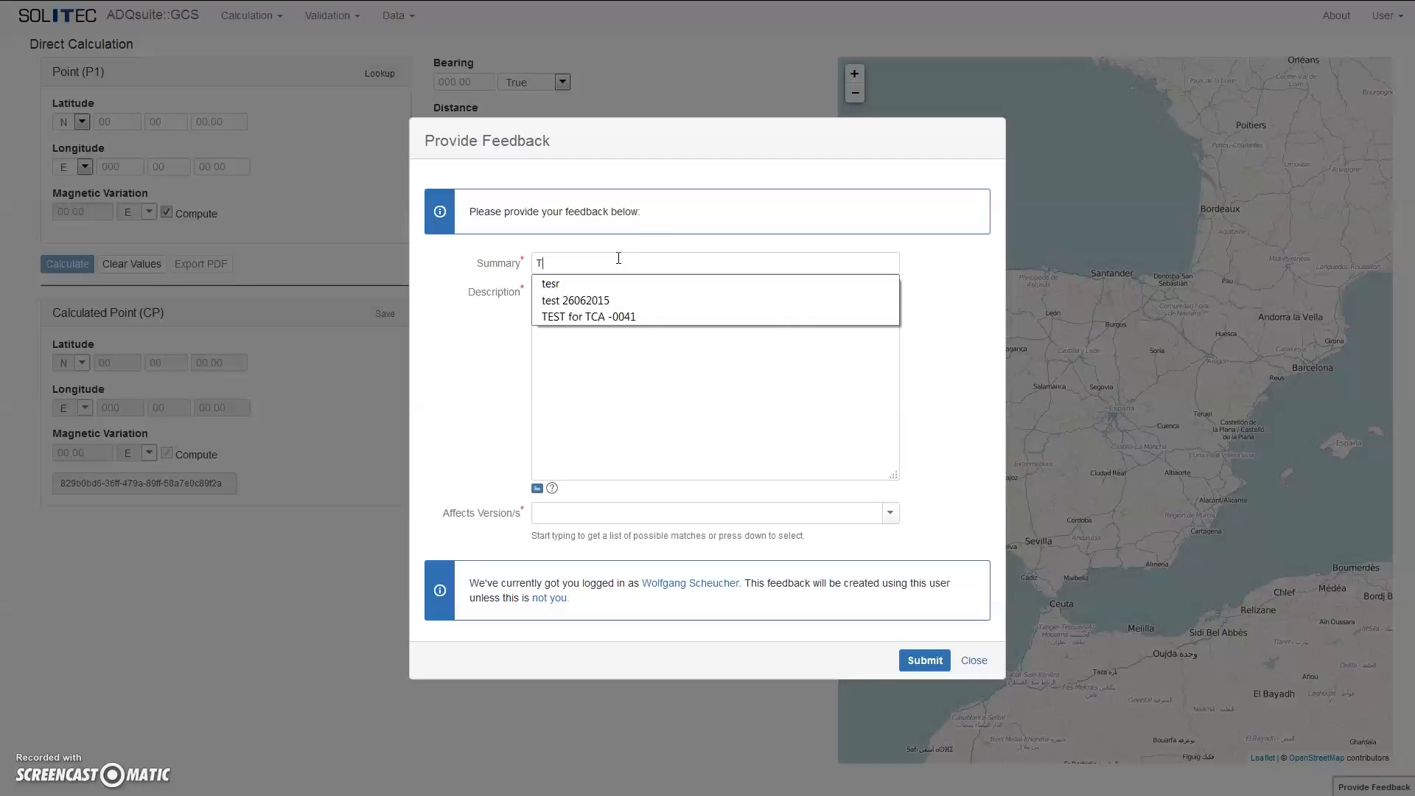
click(596, 337)
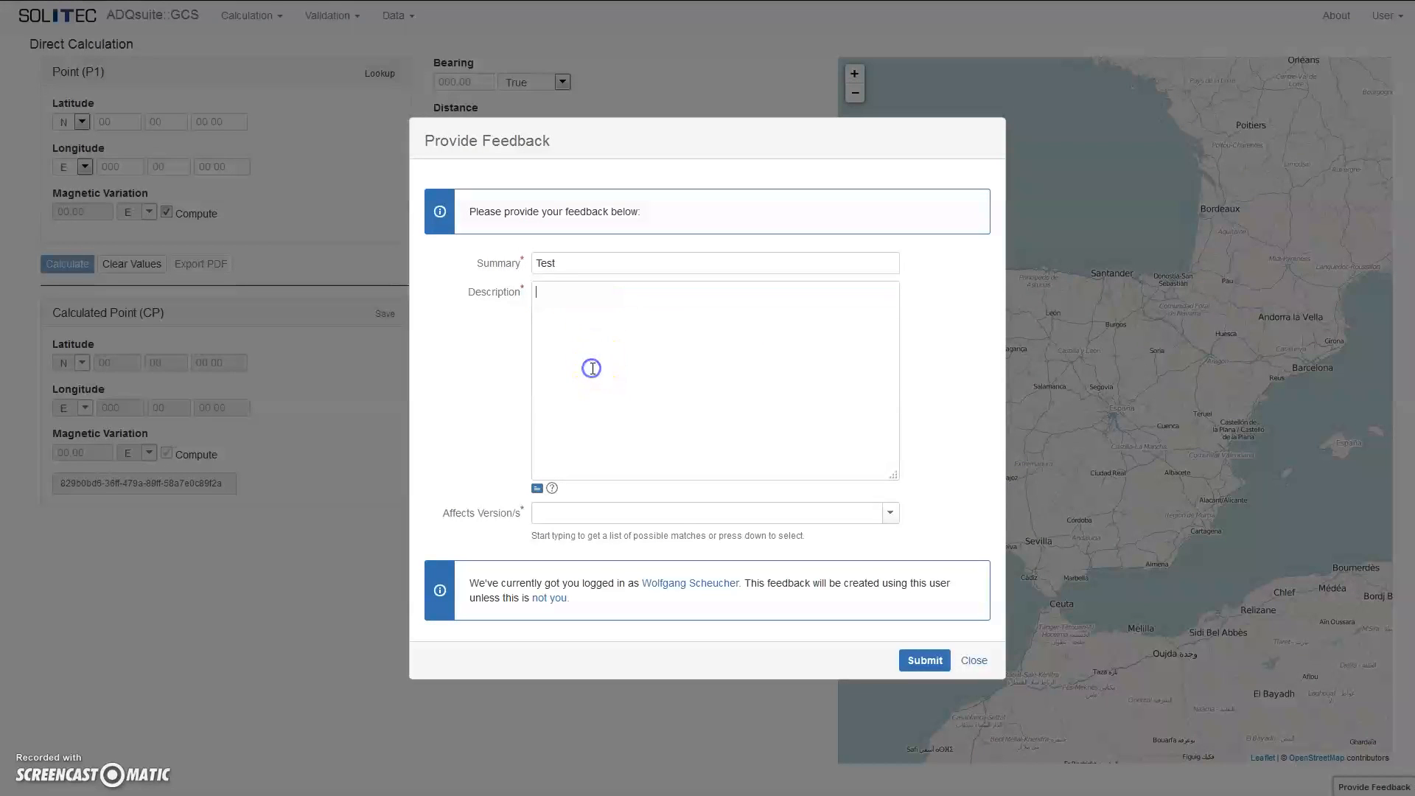
text(T)
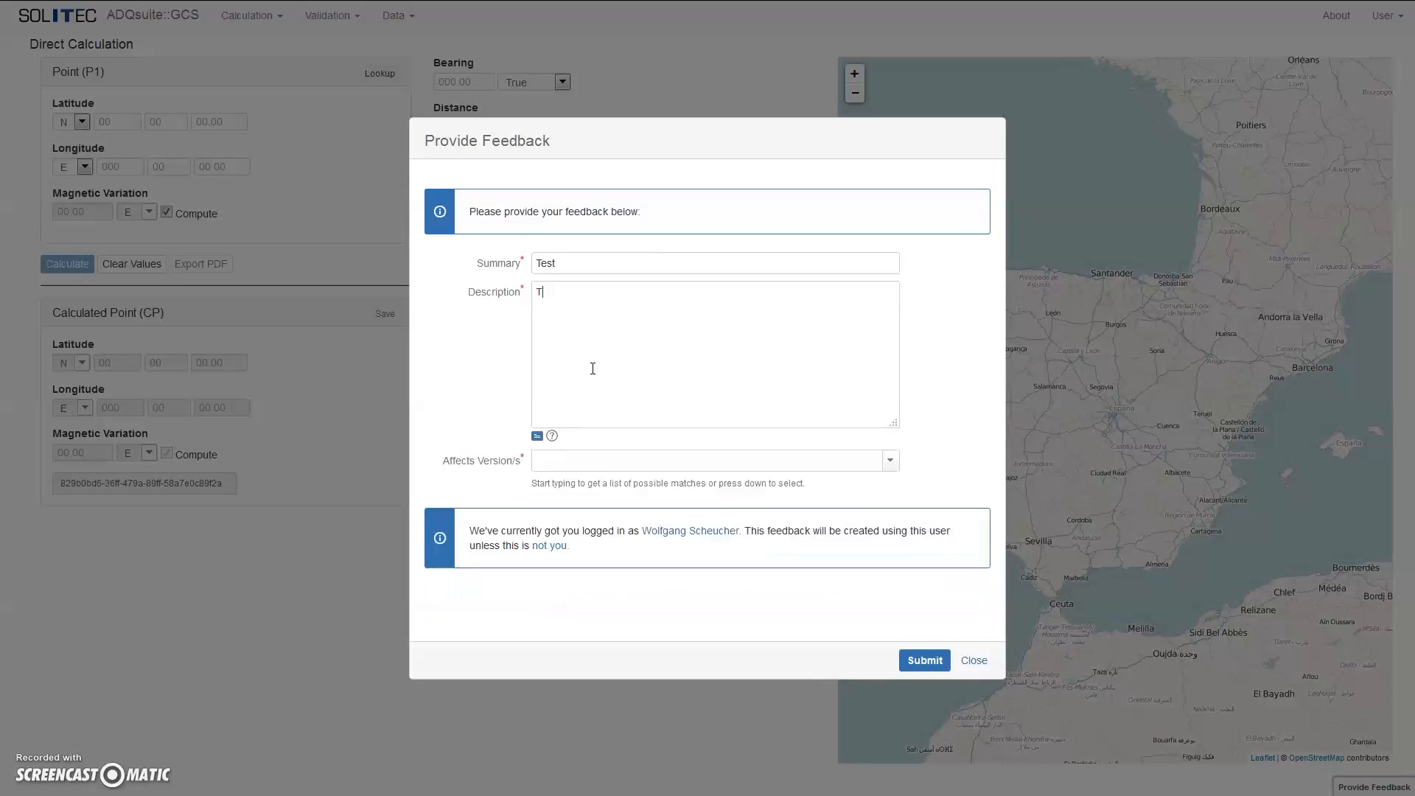
text(ext)
click(890, 461)
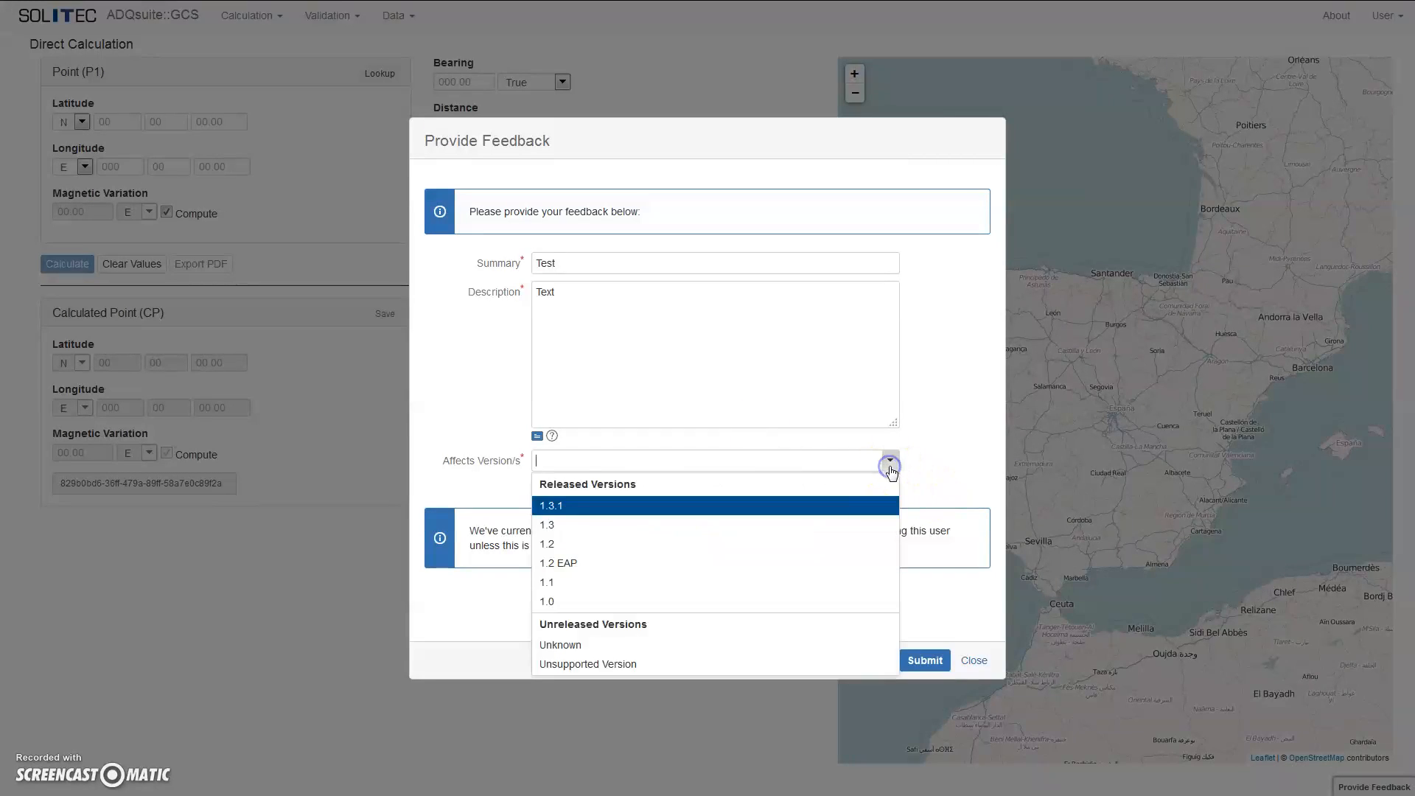
click(698, 516)
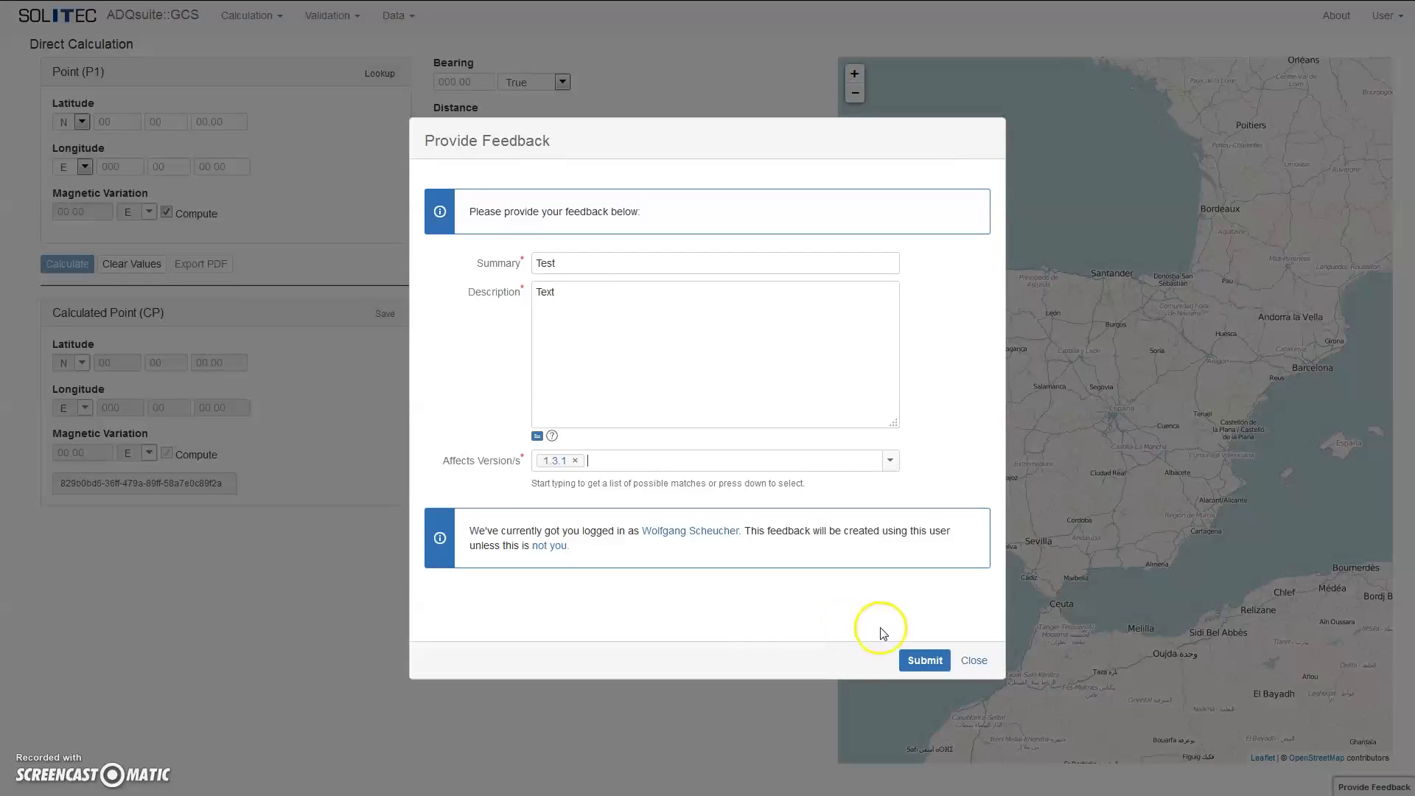
click(926, 666)
click(926, 661)
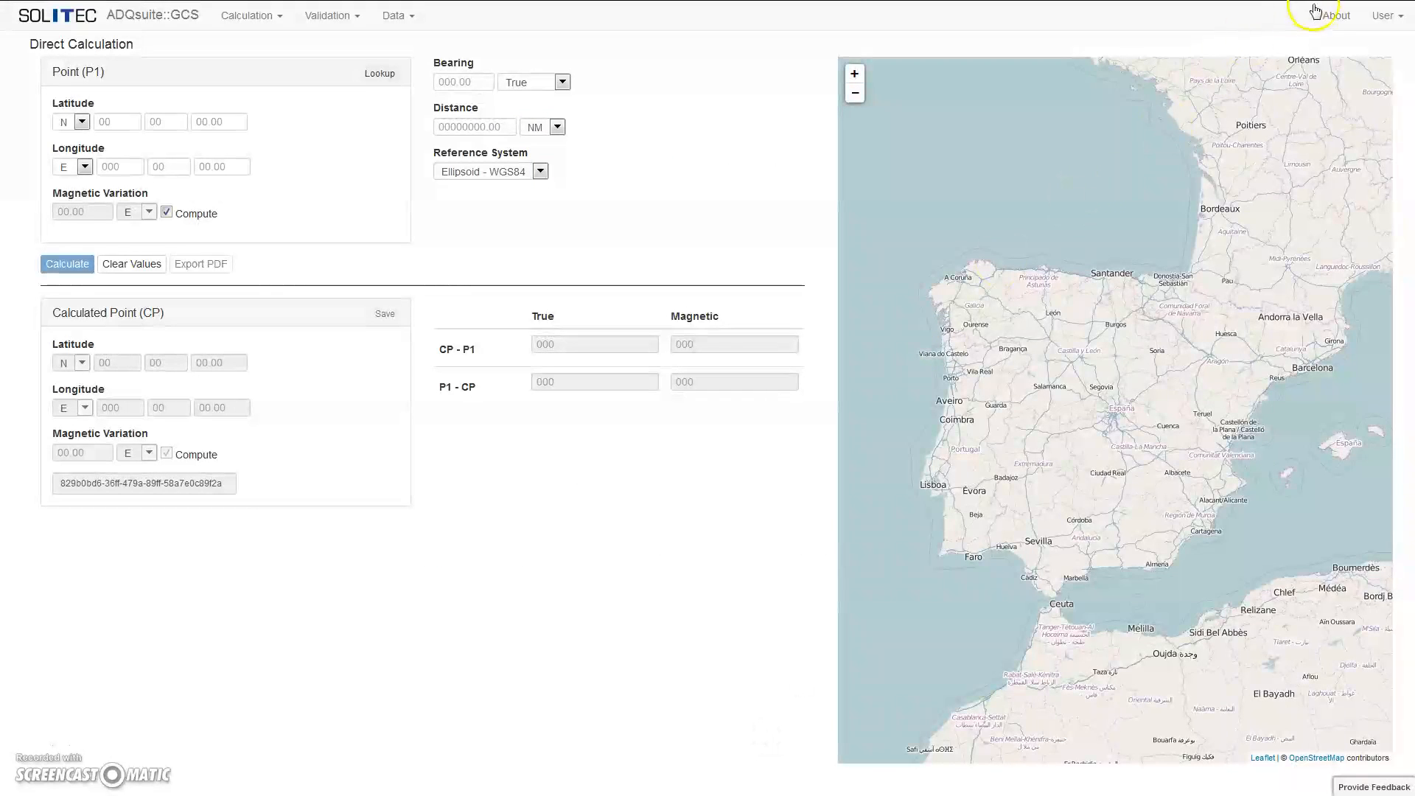
- Open the application's About information and highlight the release number in the frontend version
click(1315, 12)
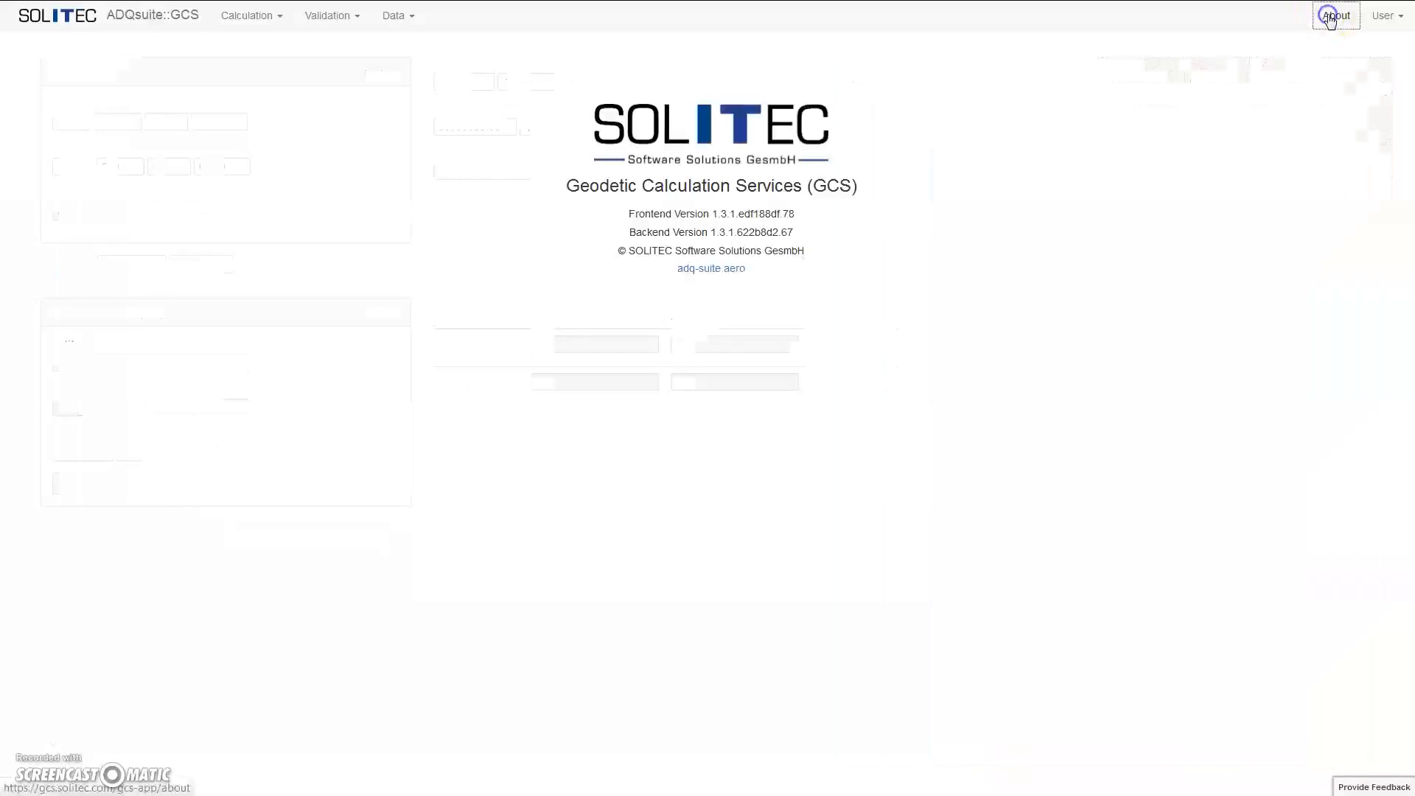
drag(711, 214, 735, 215)
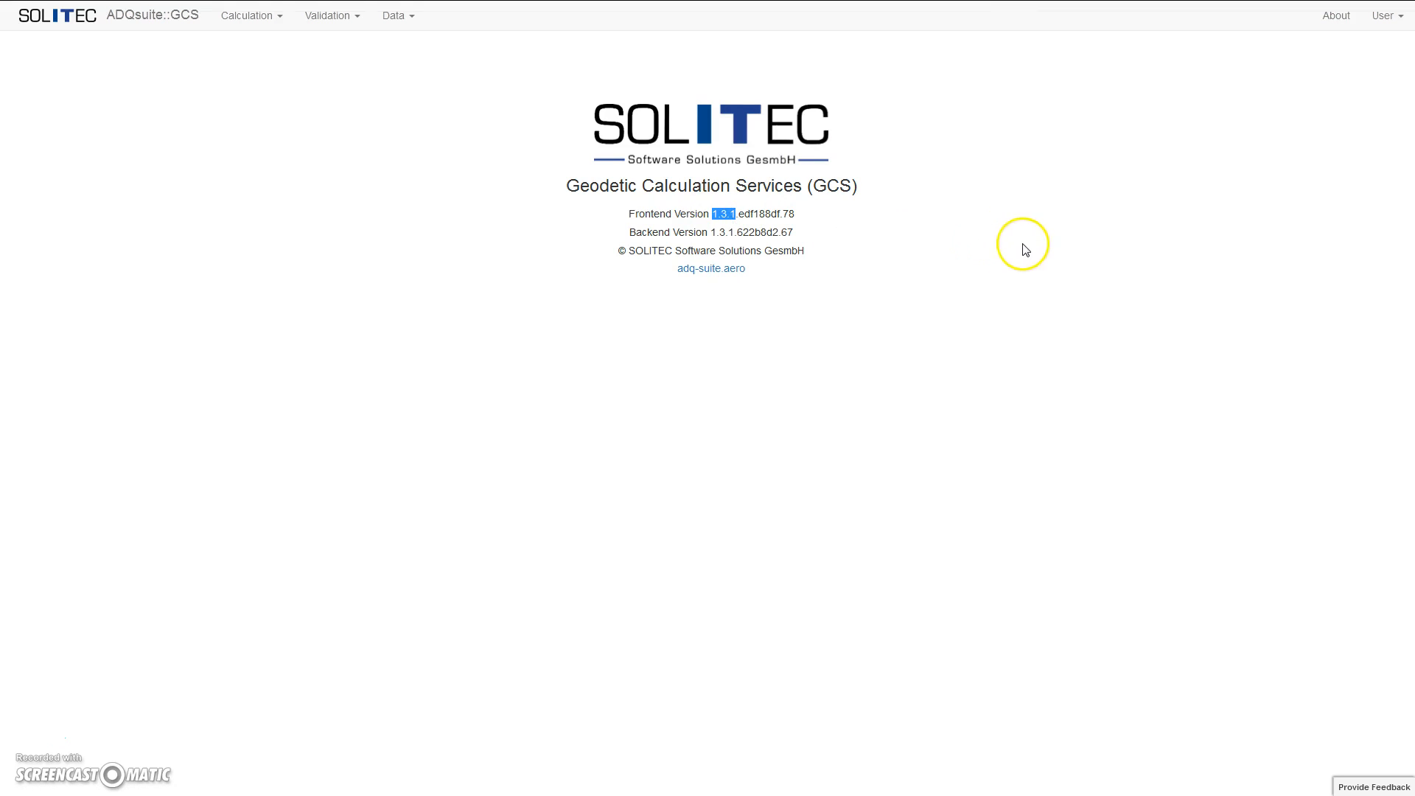